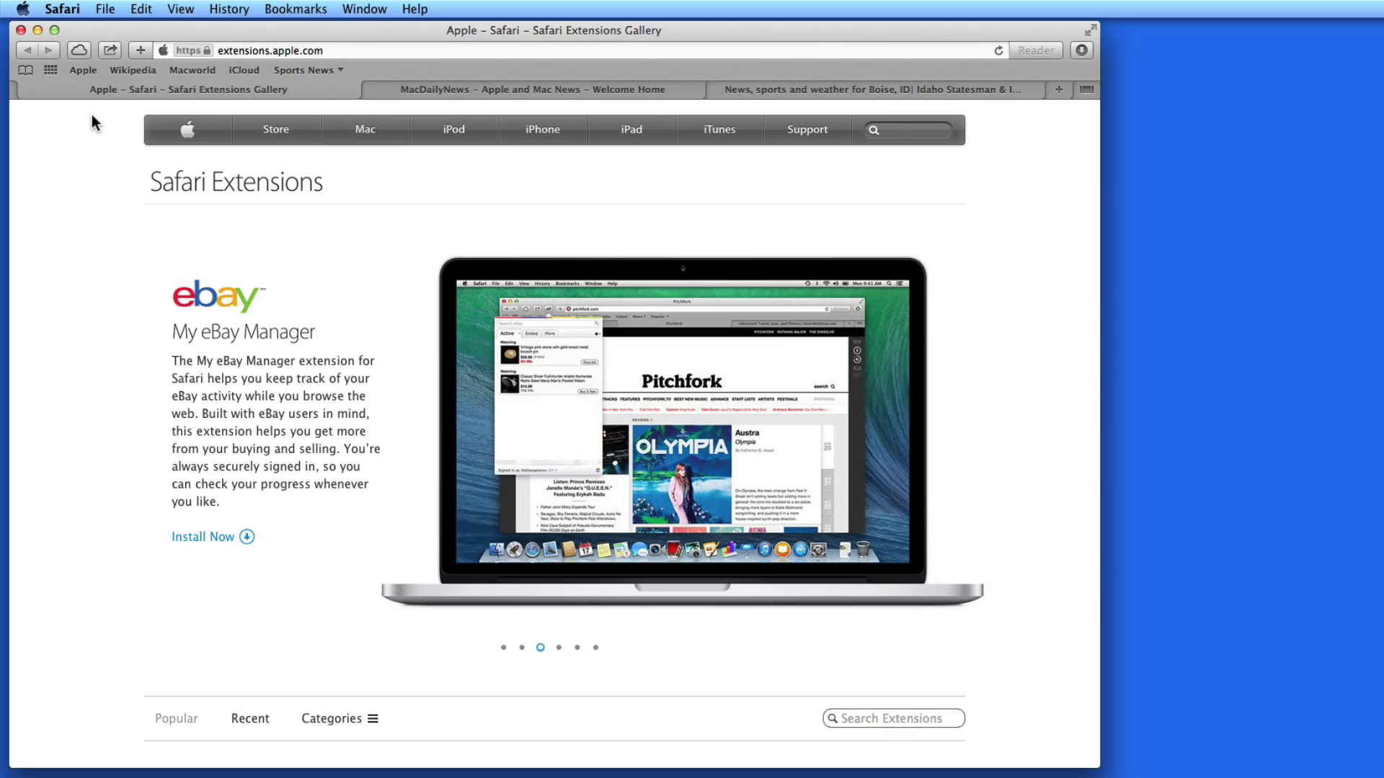
Step: Switch Safari extensions ON in Preferences and open the Extensions Gallery in a new tab
click(65, 9)
click(65, 75)
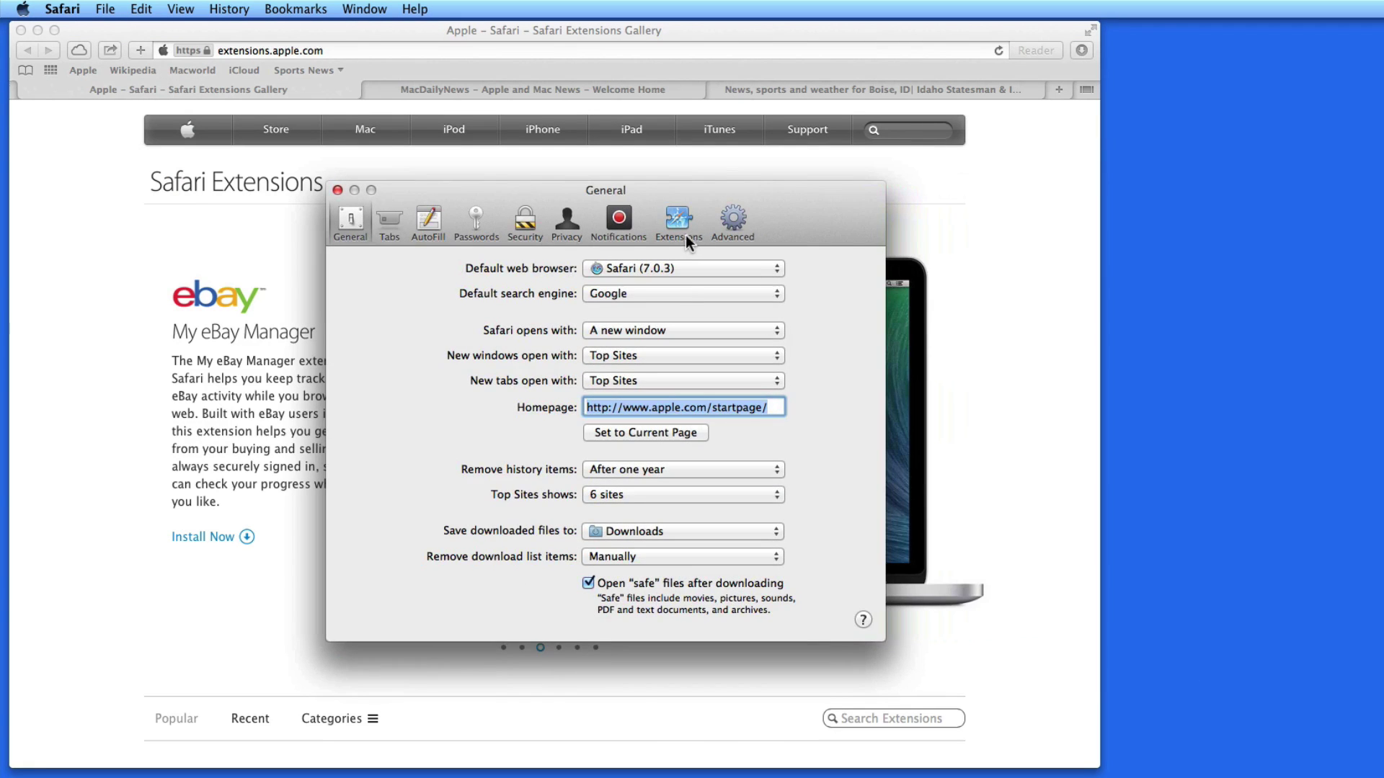
click(685, 235)
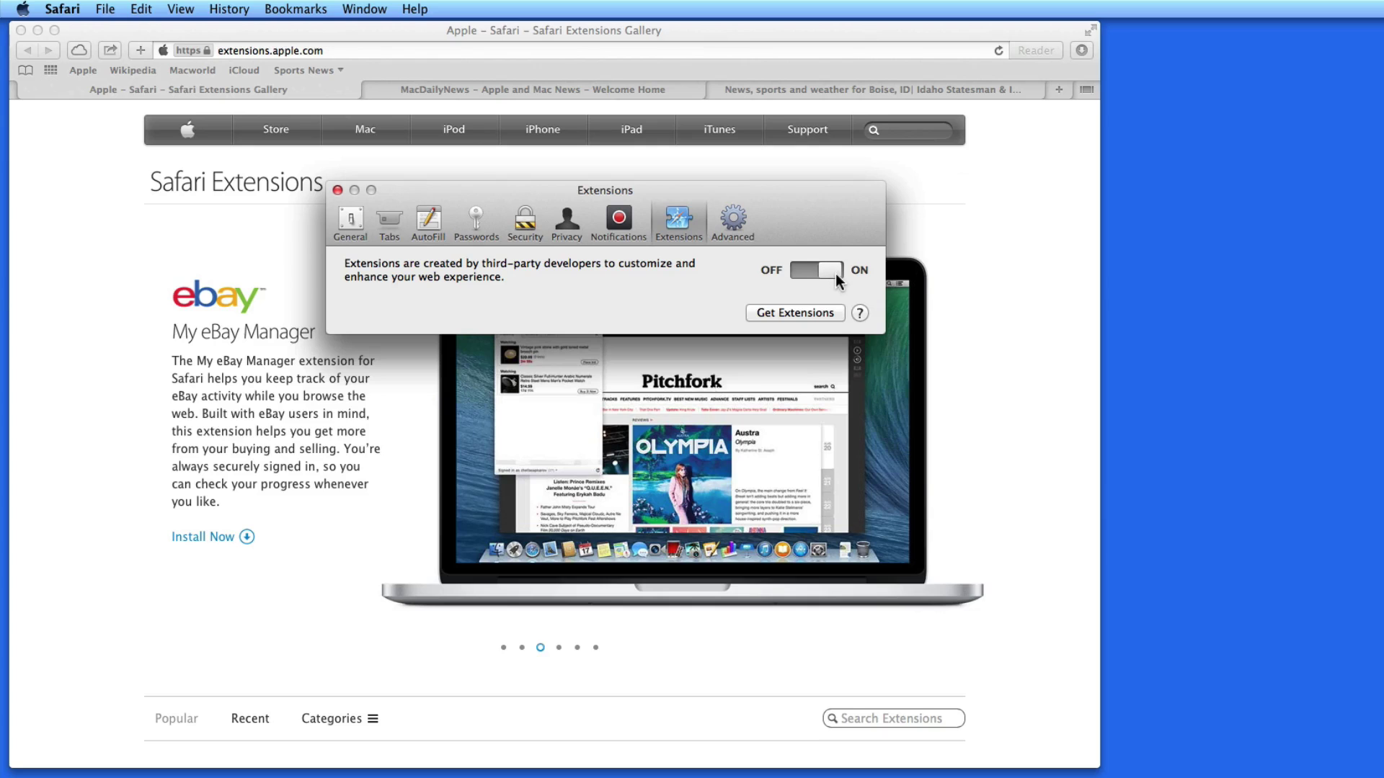
click(836, 273)
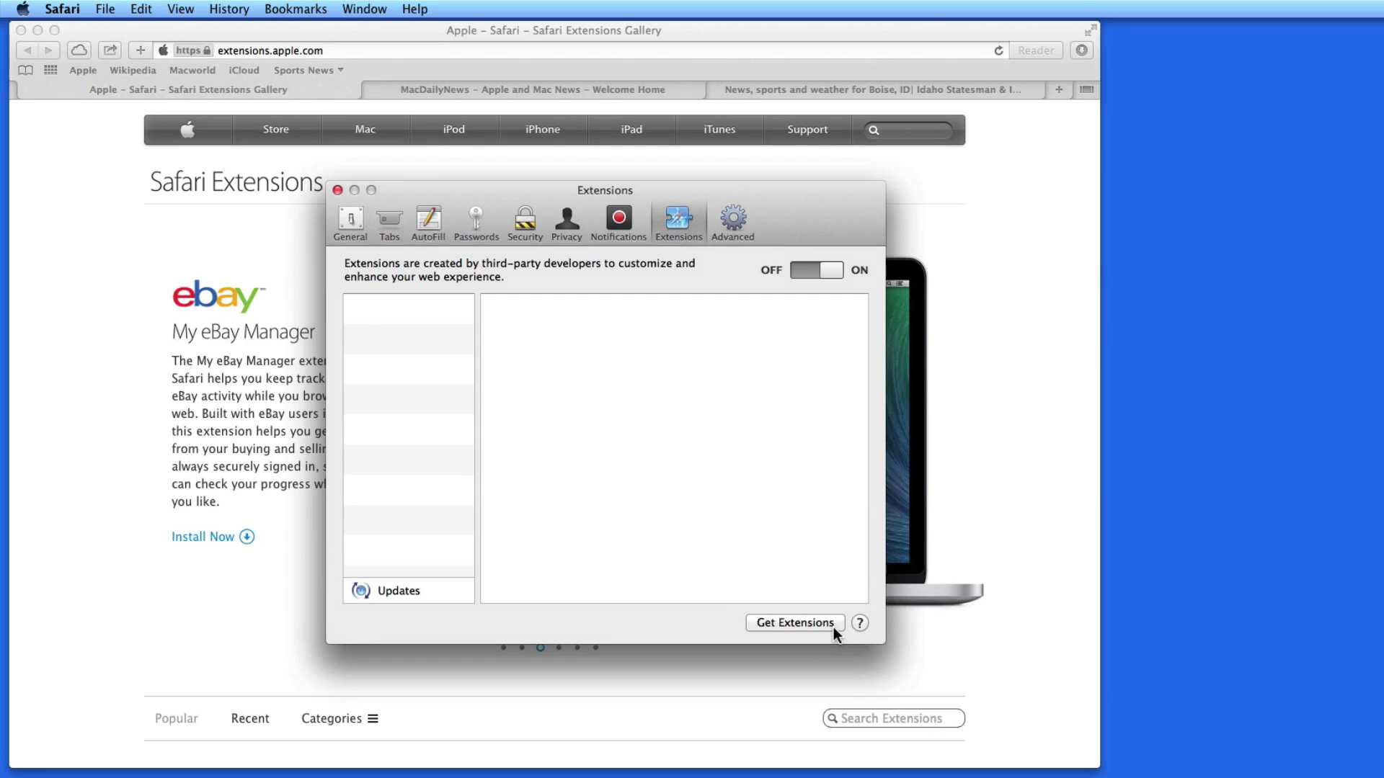
click(834, 626)
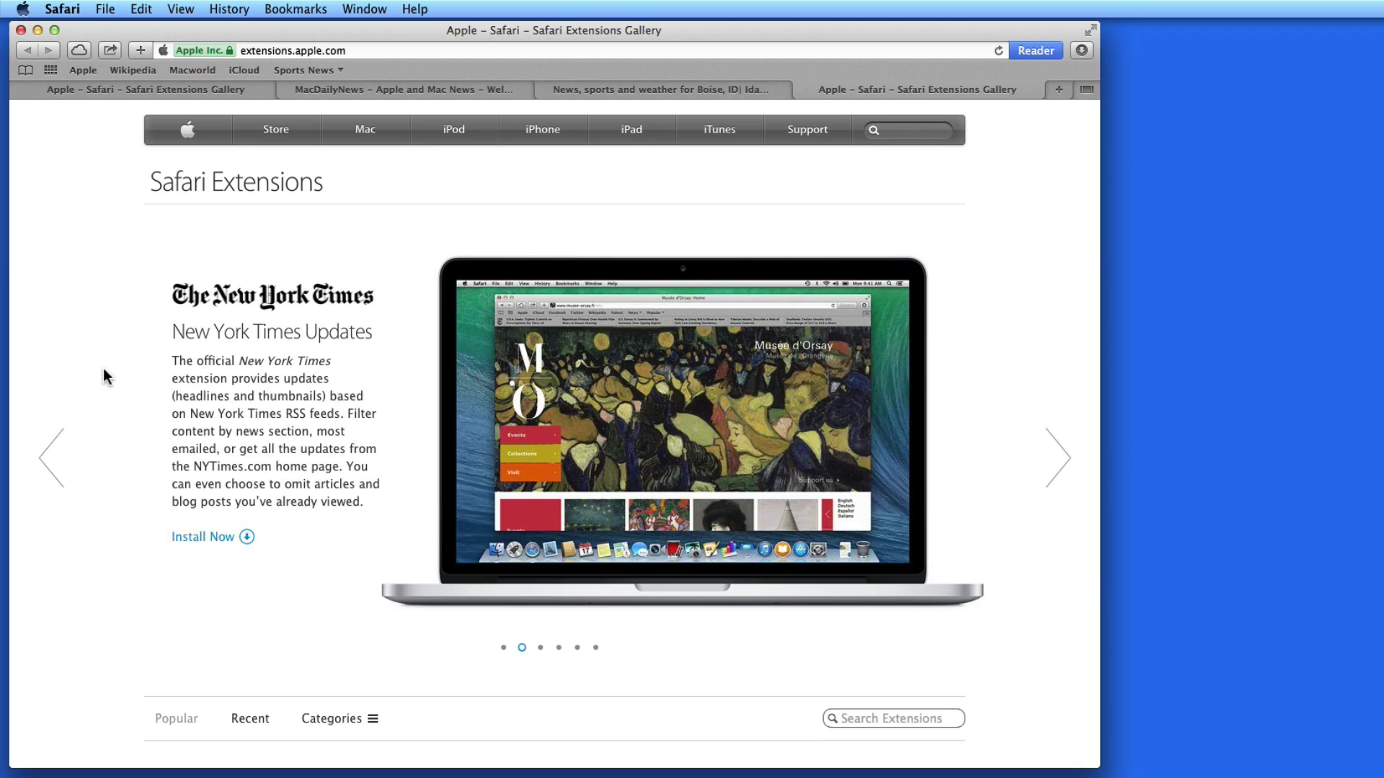
click(1062, 470)
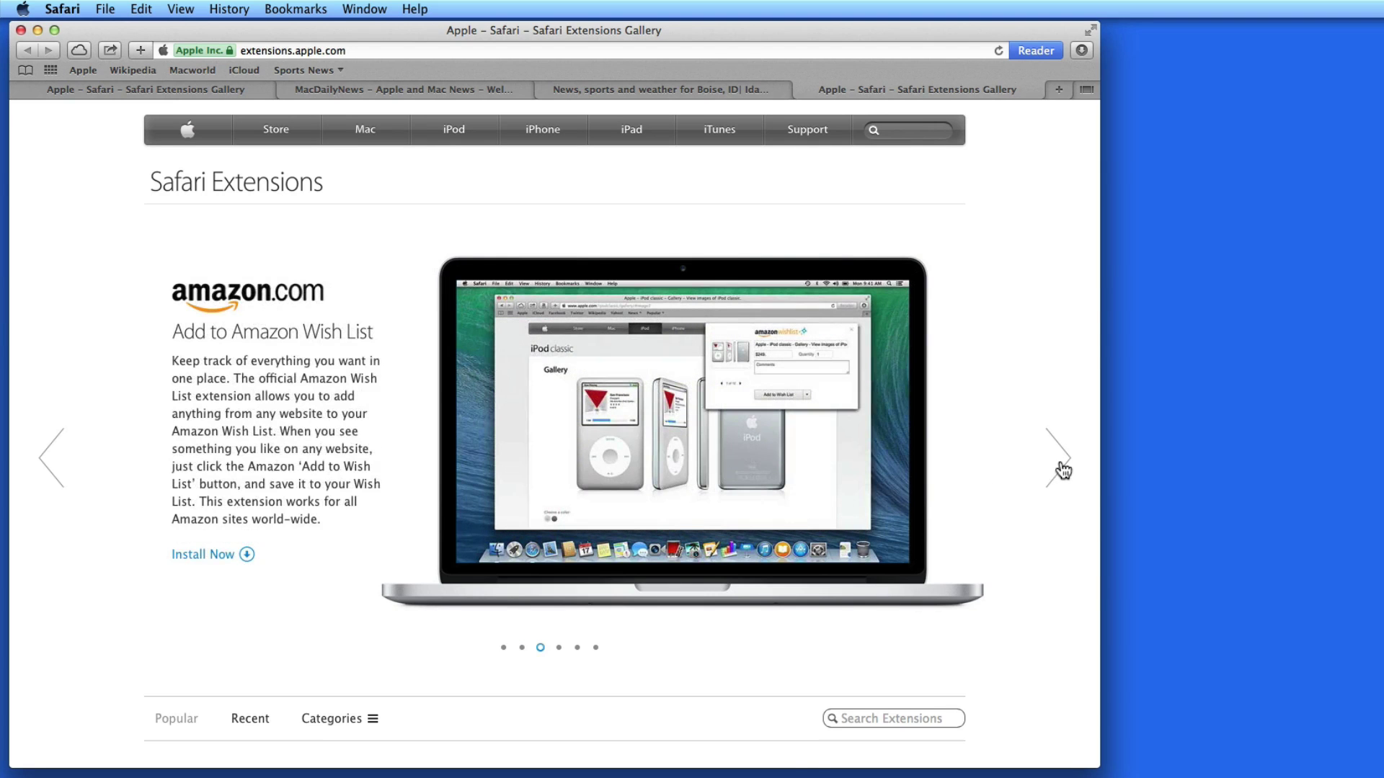
scroll(84, 507, down, 5)
scroll(84, 508, down, 5)
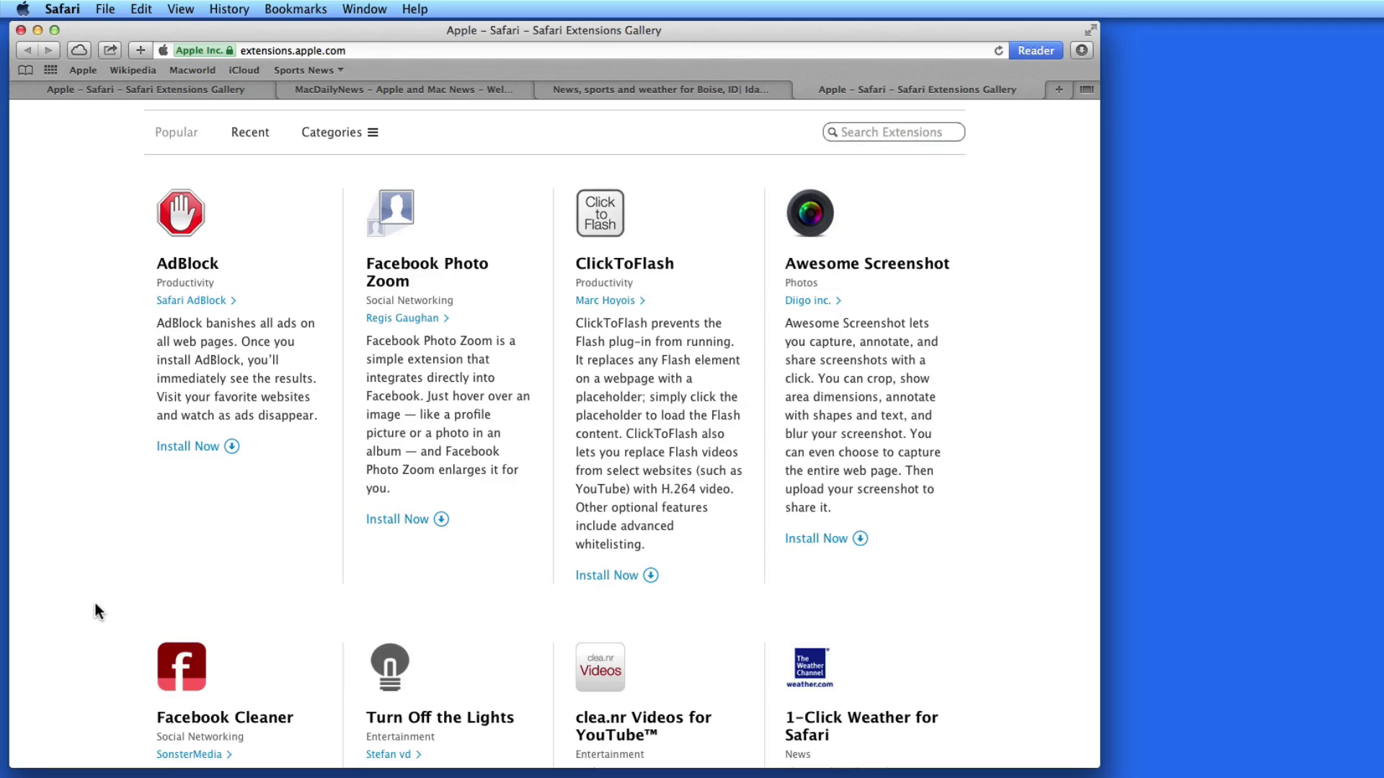
scroll(99, 611, down, 10)
scroll(99, 611, down, 12)
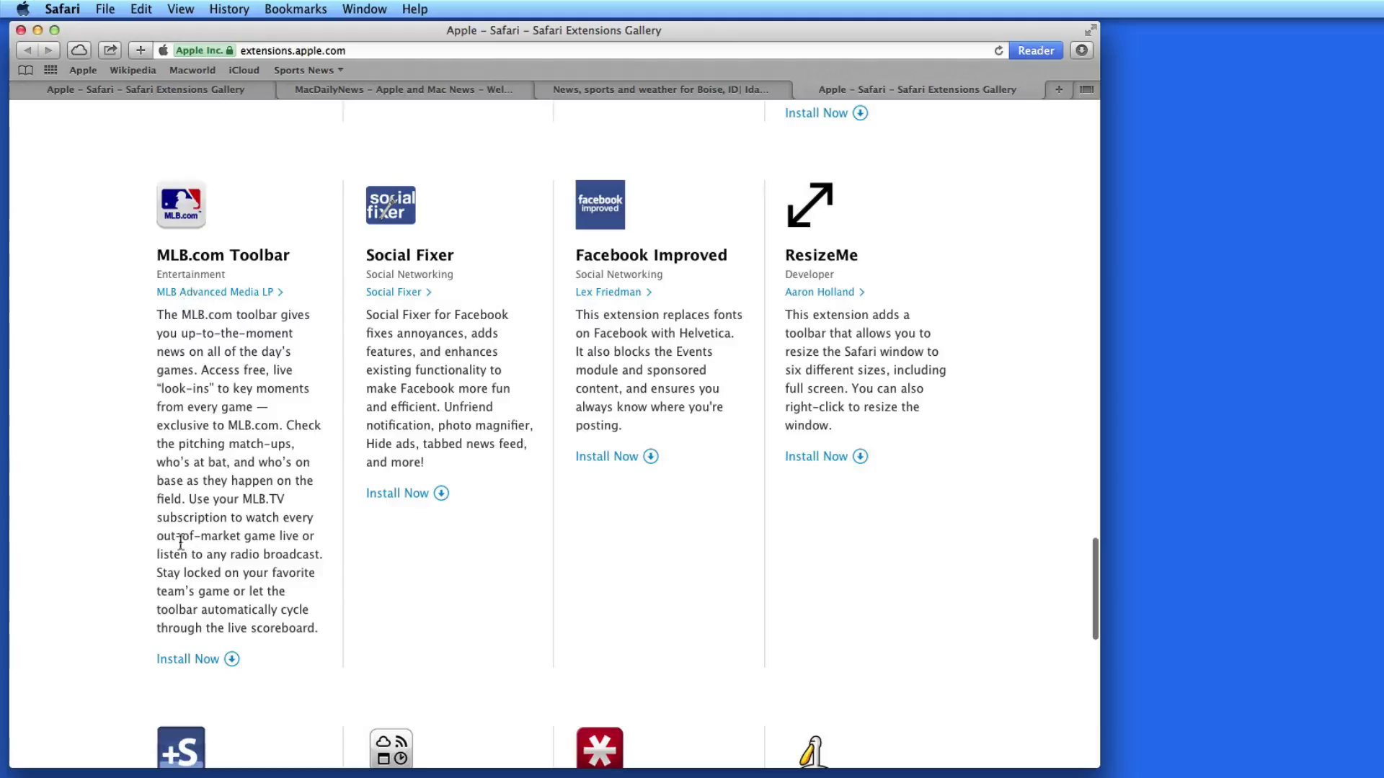
scroll(162, 345, up, 12)
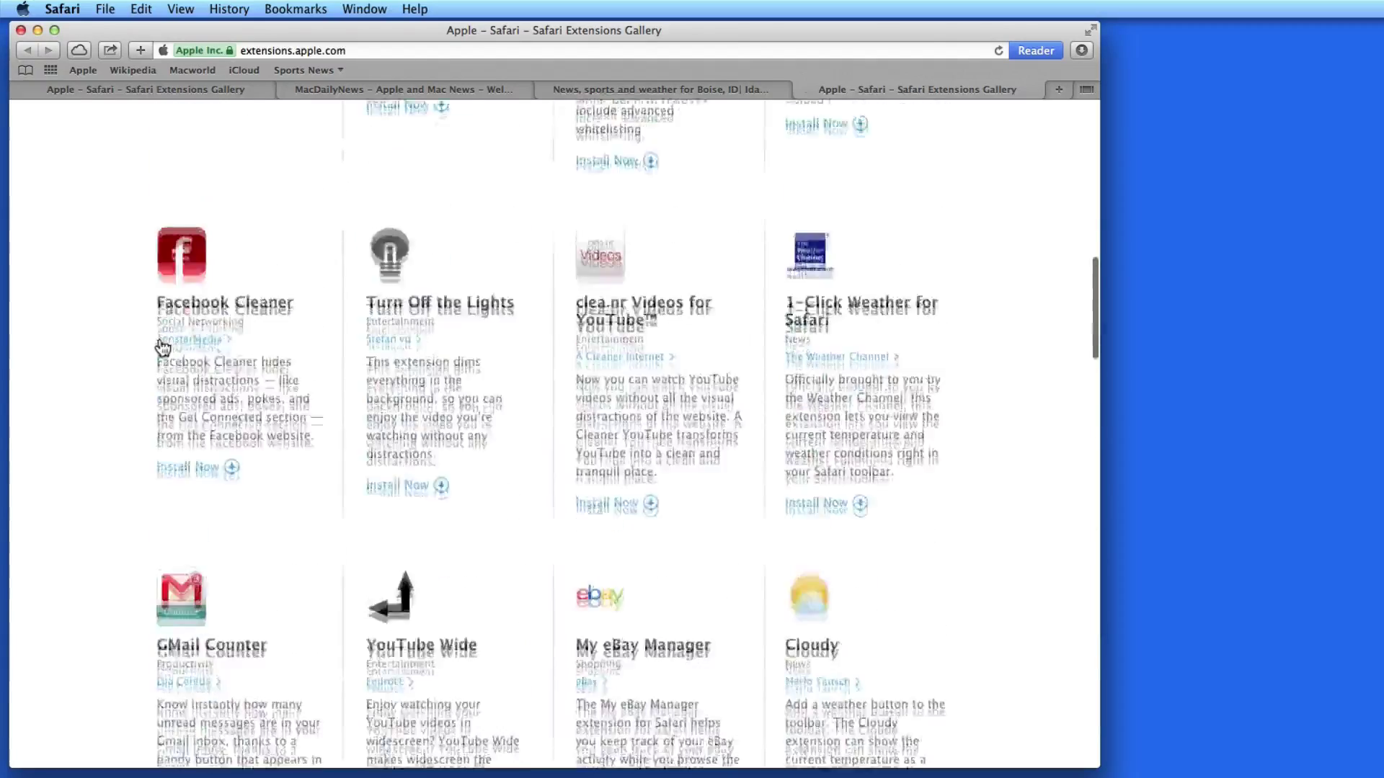
scroll(161, 346, up, 5)
scroll(160, 340, down, 2)
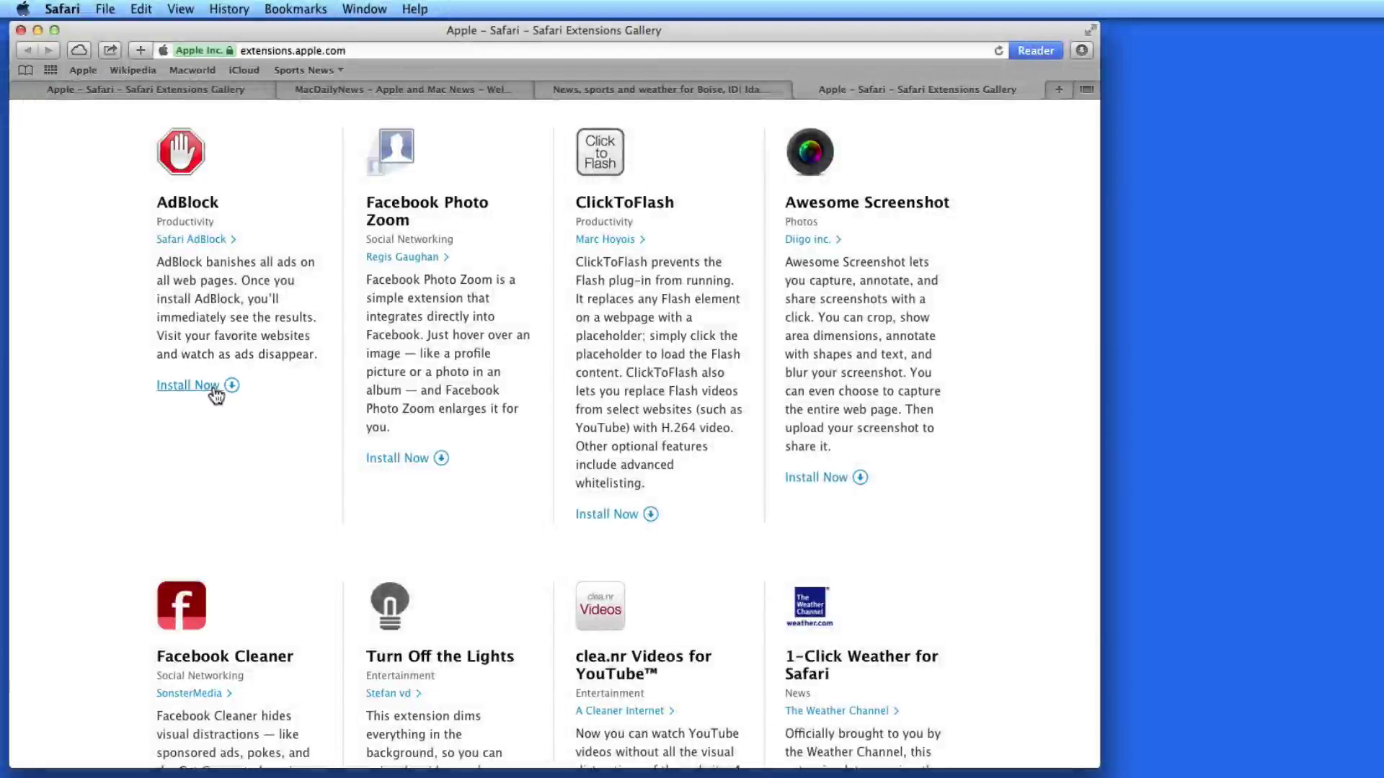
Step: Install AdBlock but leave it disabled, then close Preferences and the Gallery tab
click(212, 387)
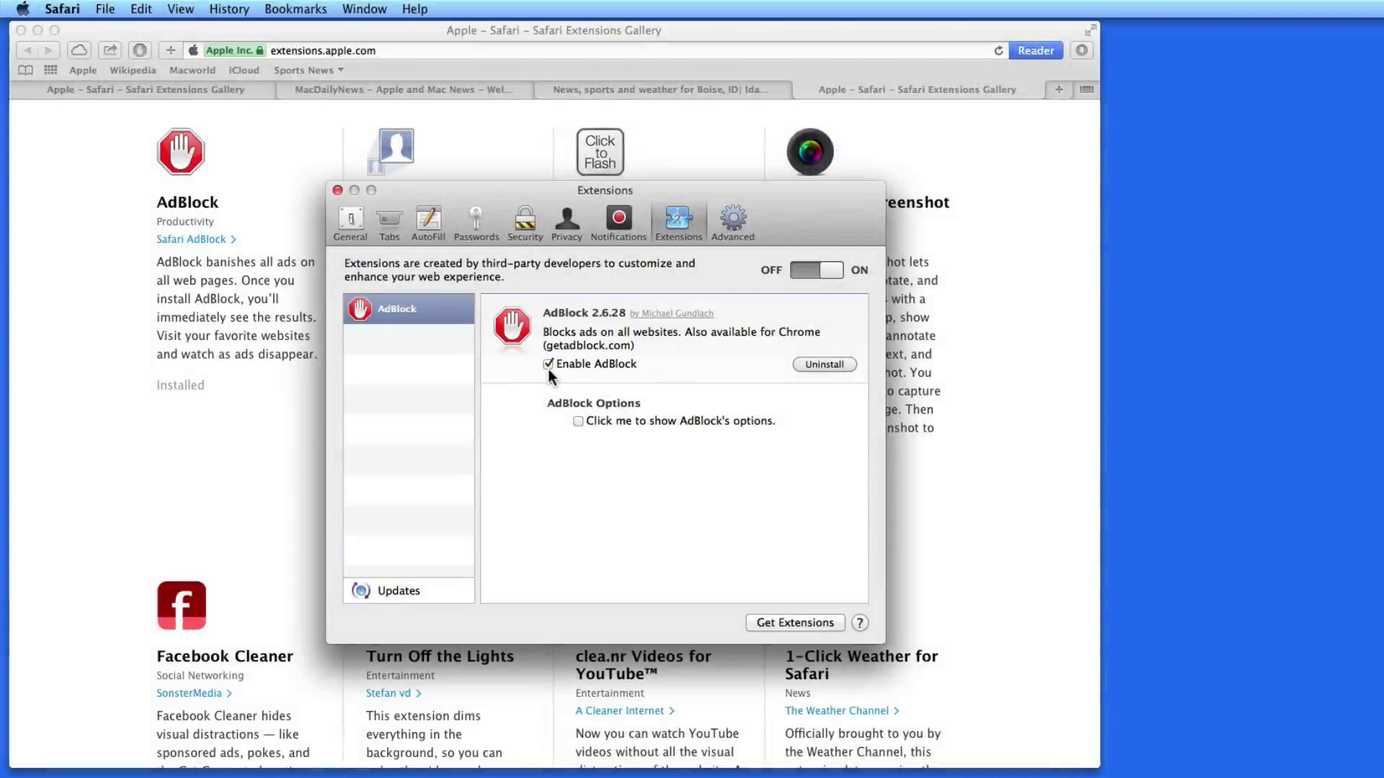
click(548, 366)
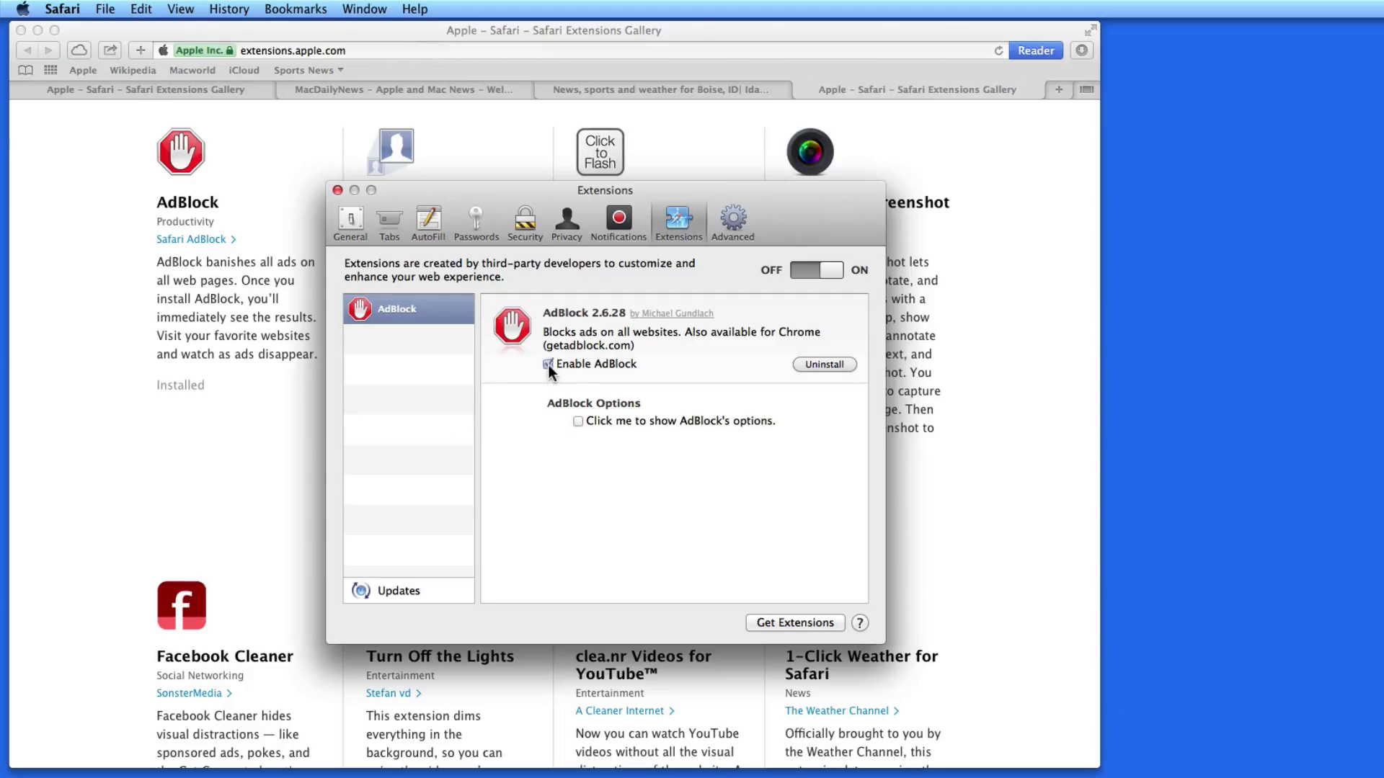
click(339, 188)
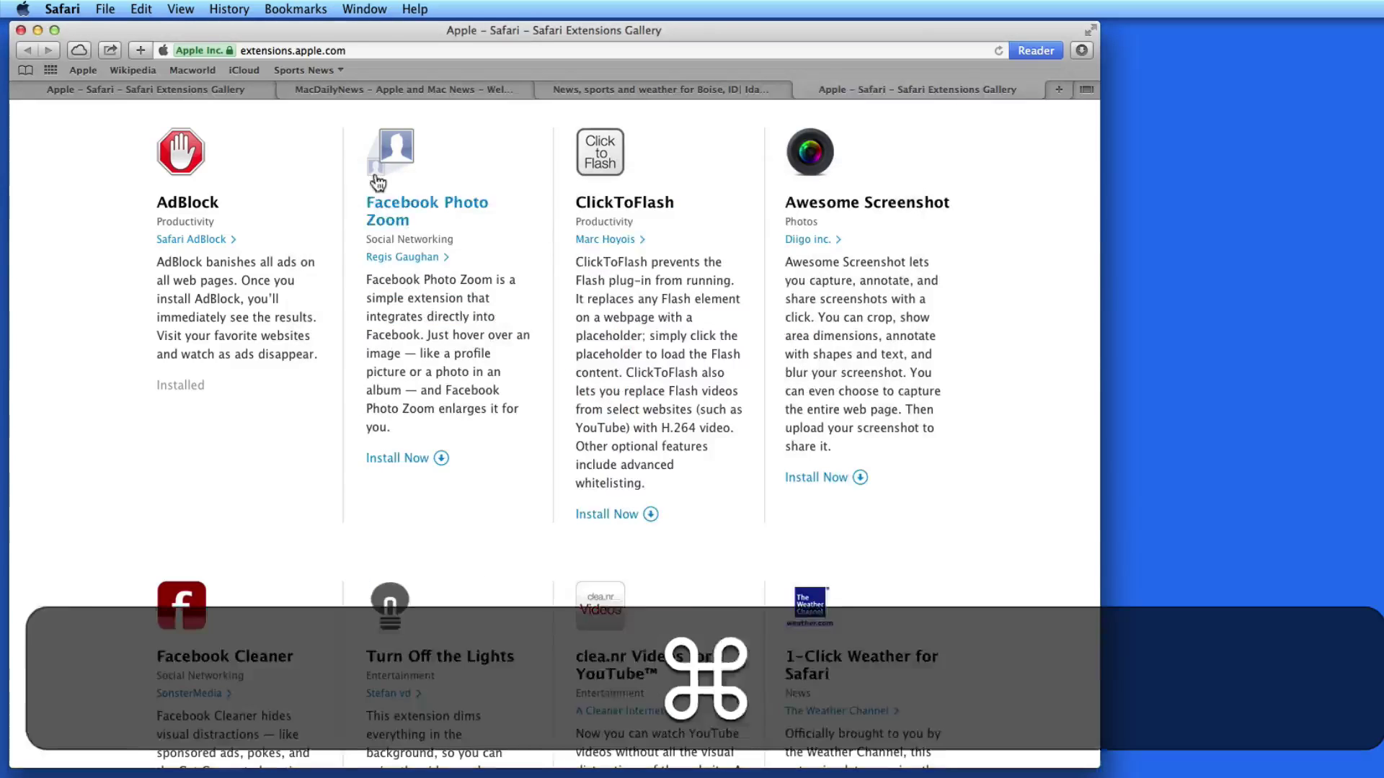
key(super+w)
Step: Compare the ads on MacDailyNews and Idaho Statesman, ending back on MacDailyNews
click(427, 88)
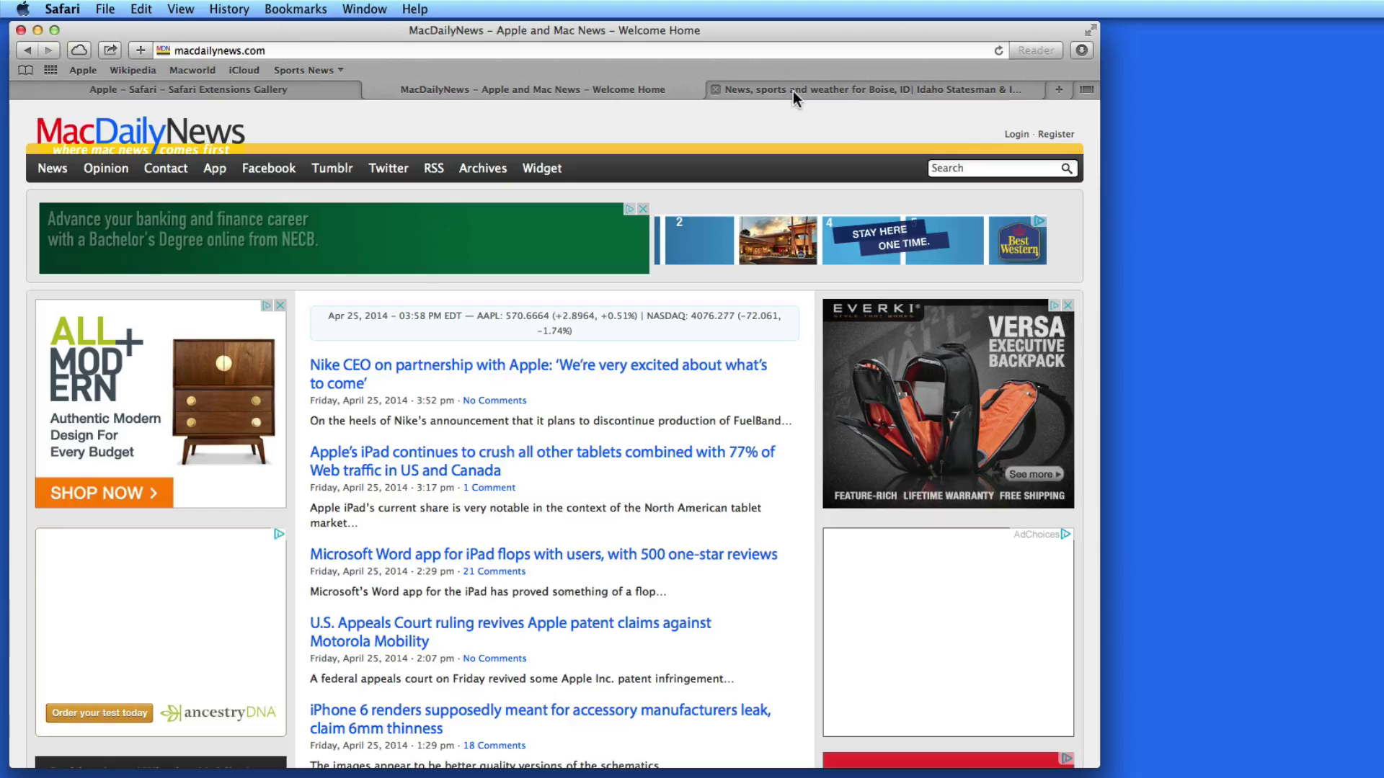
click(793, 97)
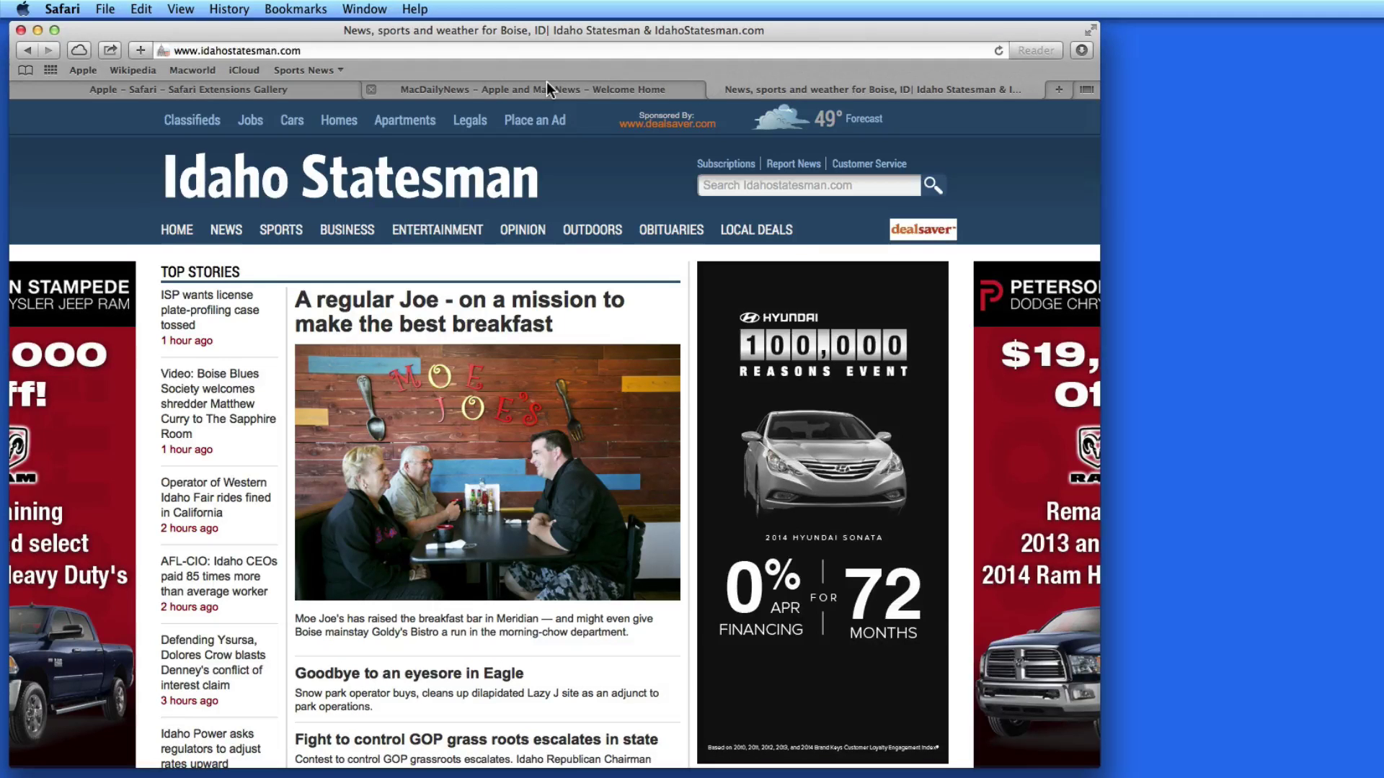
click(503, 88)
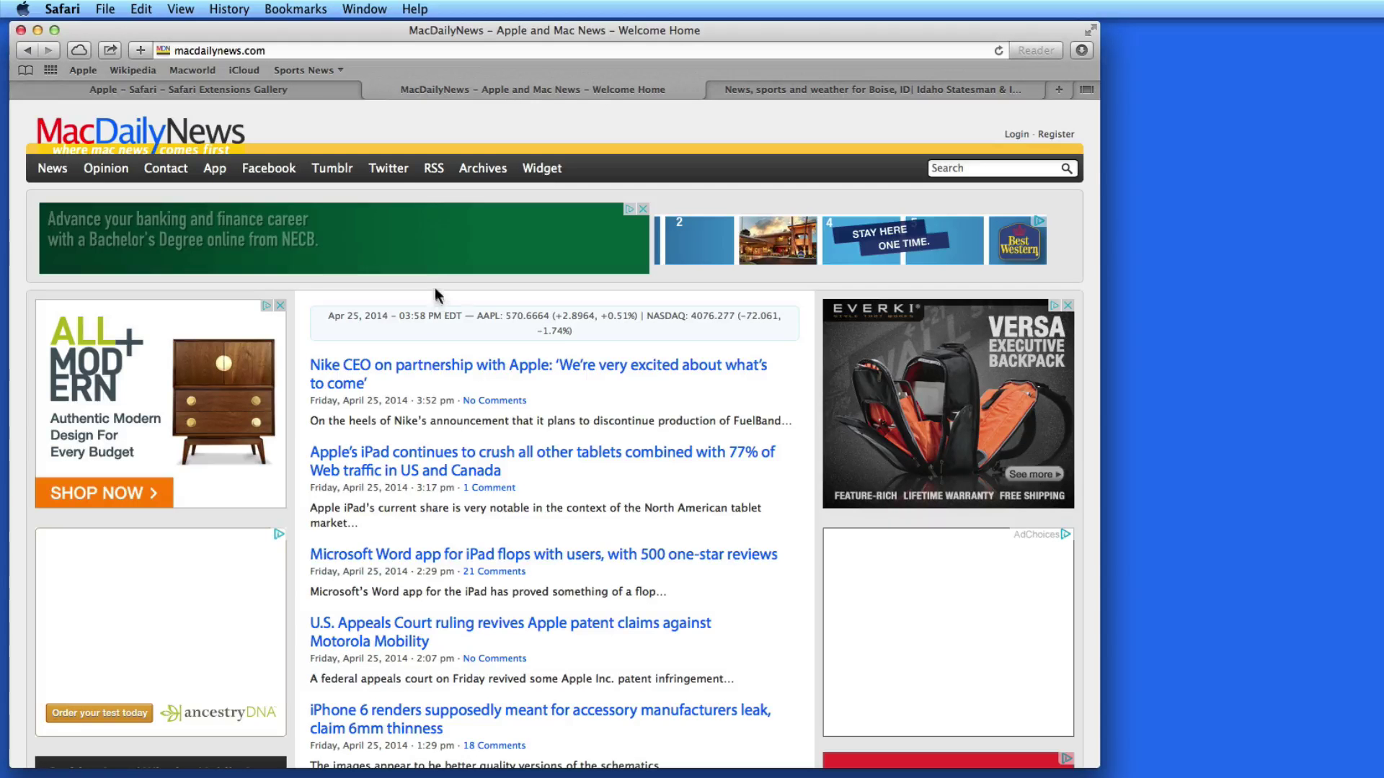
click(62, 8)
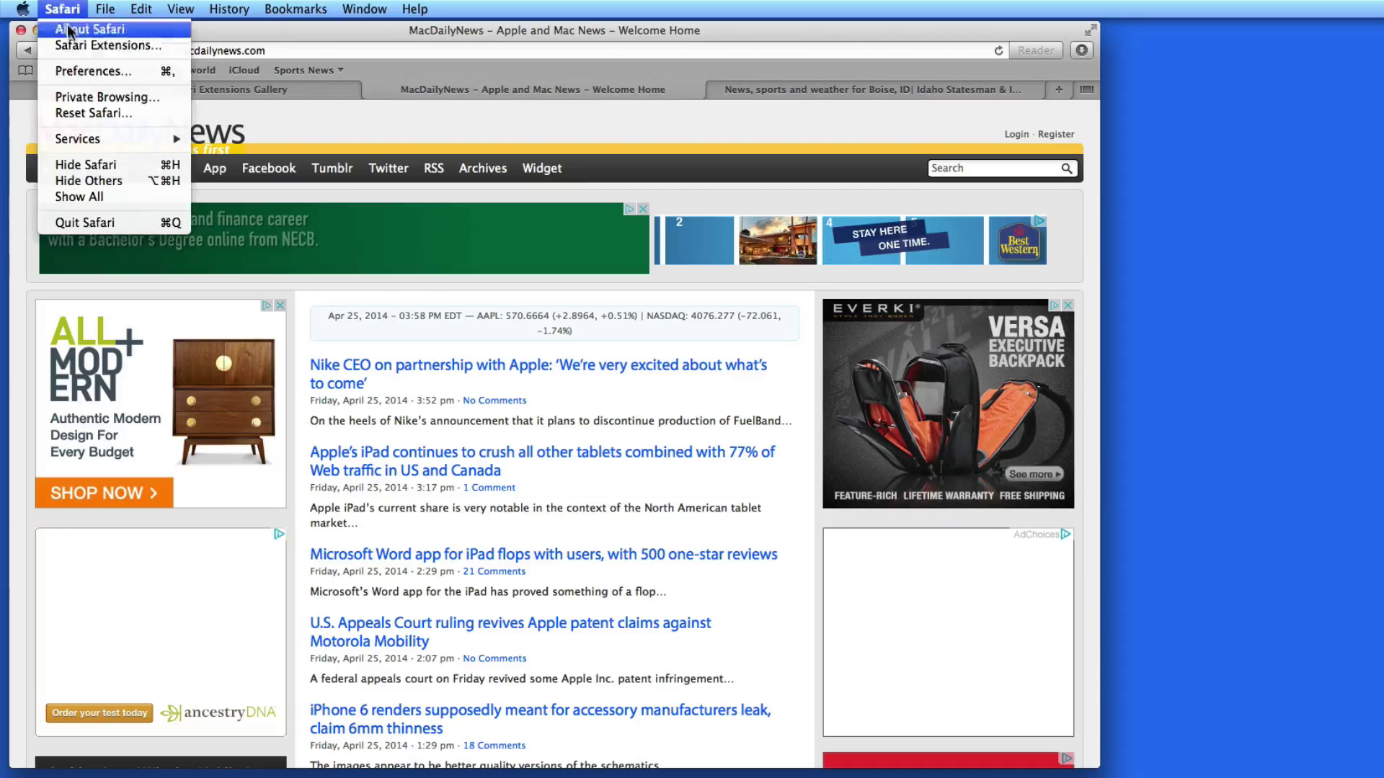
Step: Enable AdBlock in Extensions preferences and reload MacDailyNews without its ads
click(76, 70)
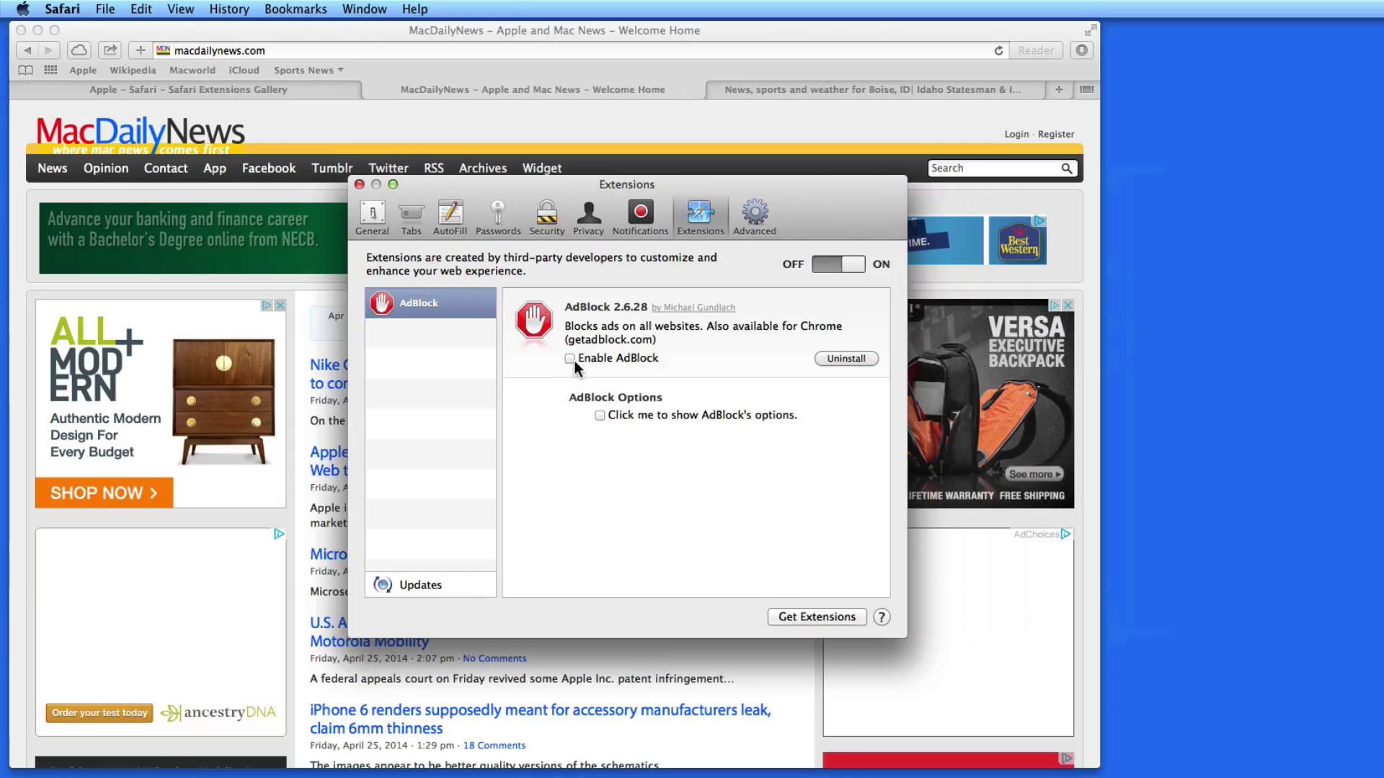
click(574, 360)
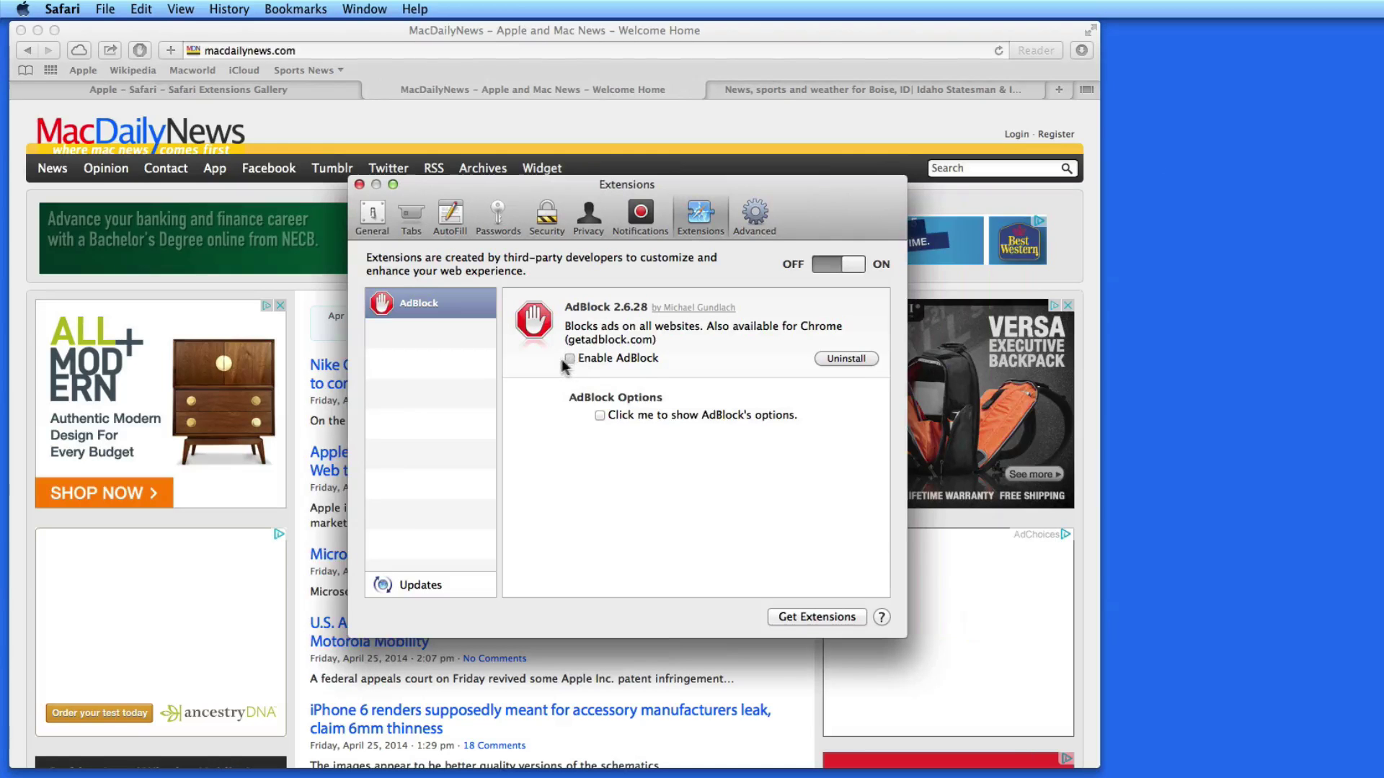
click(359, 185)
key(super+r)
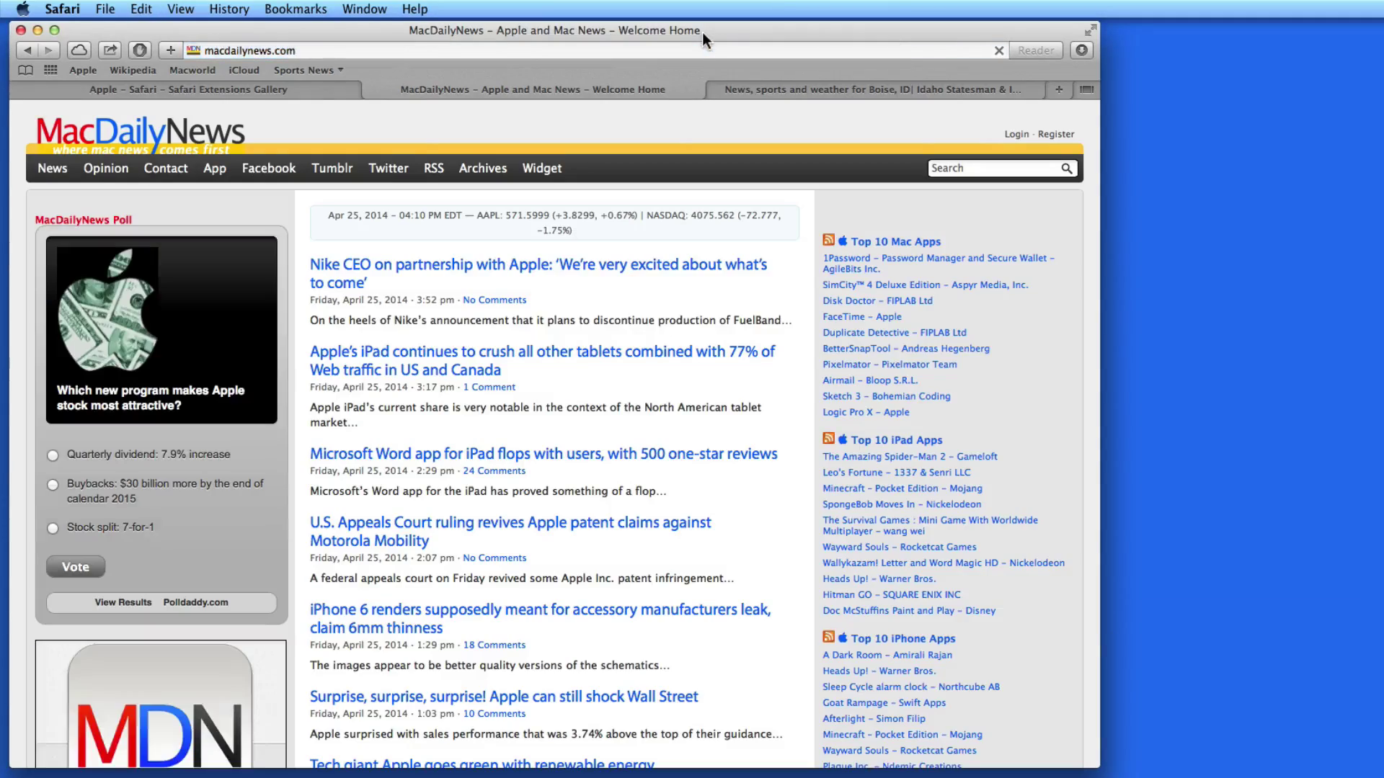
Step: Reload the Idaho Statesman page and check that it now shows no ads
scroll(676, 336, down, 10)
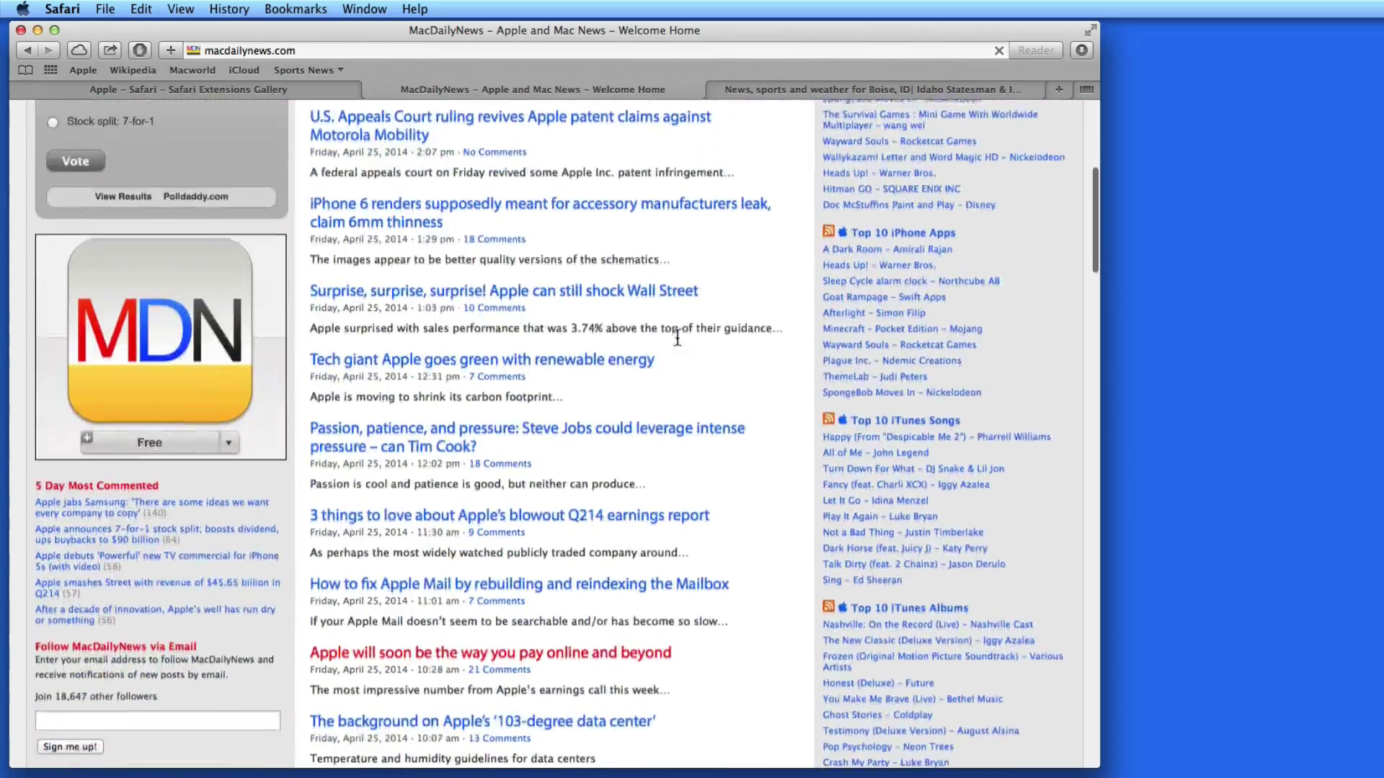
scroll(676, 336, up, 10)
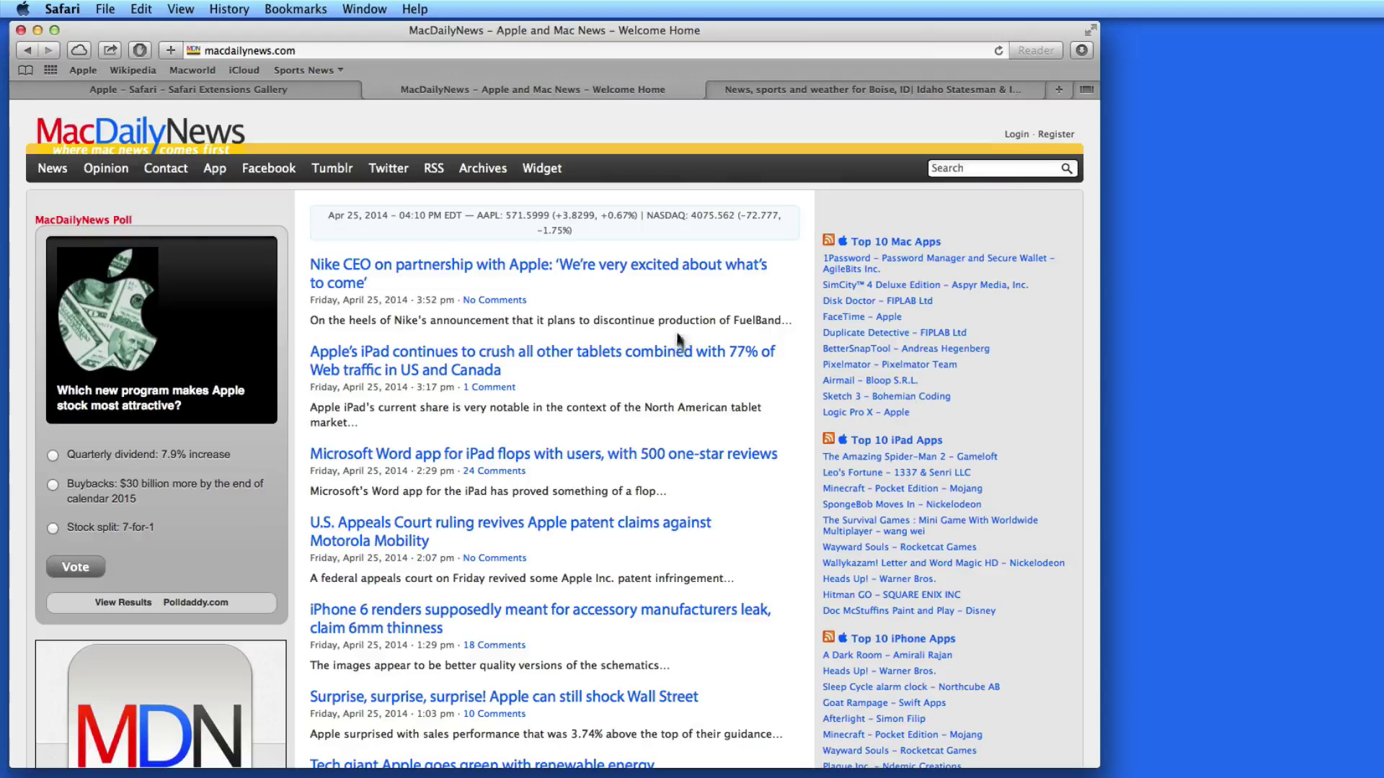
click(777, 89)
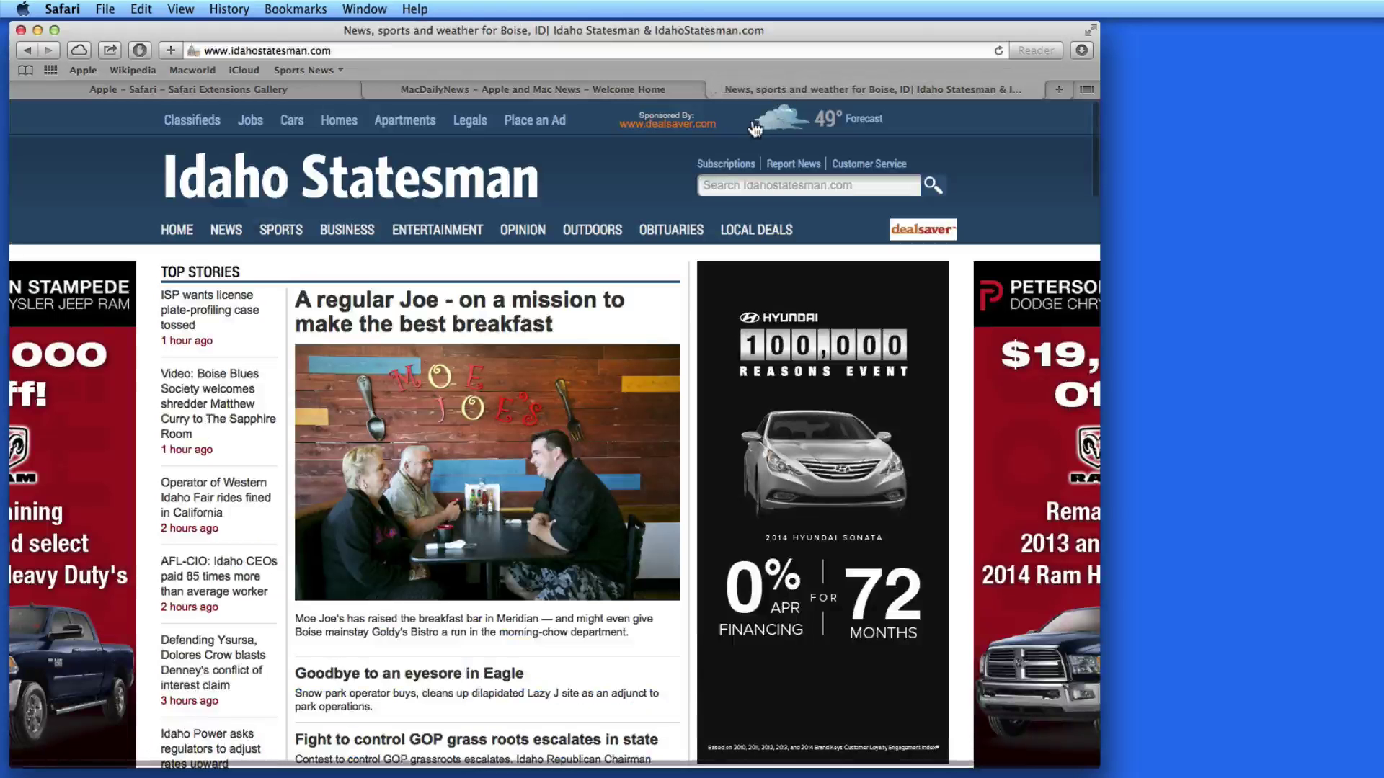
key(super+r)
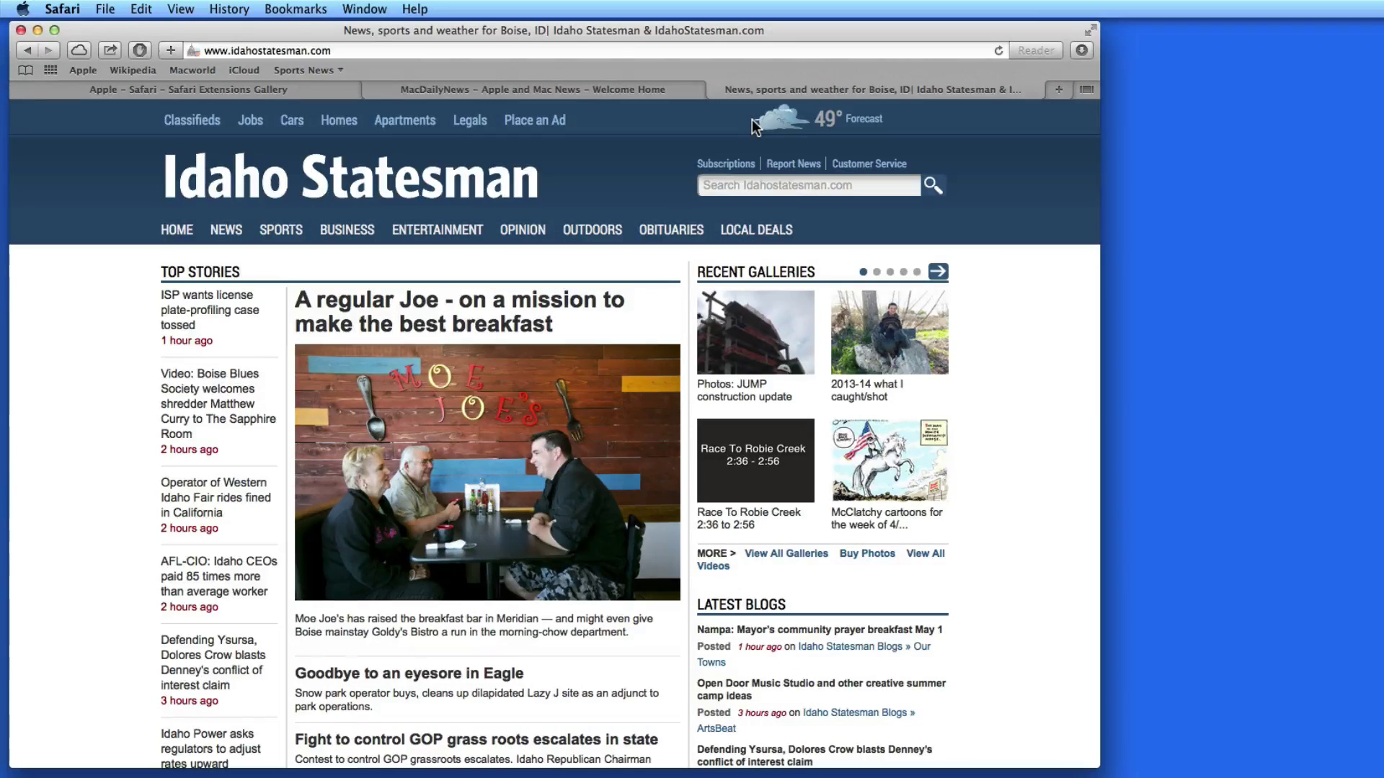
scroll(751, 119, down, 10)
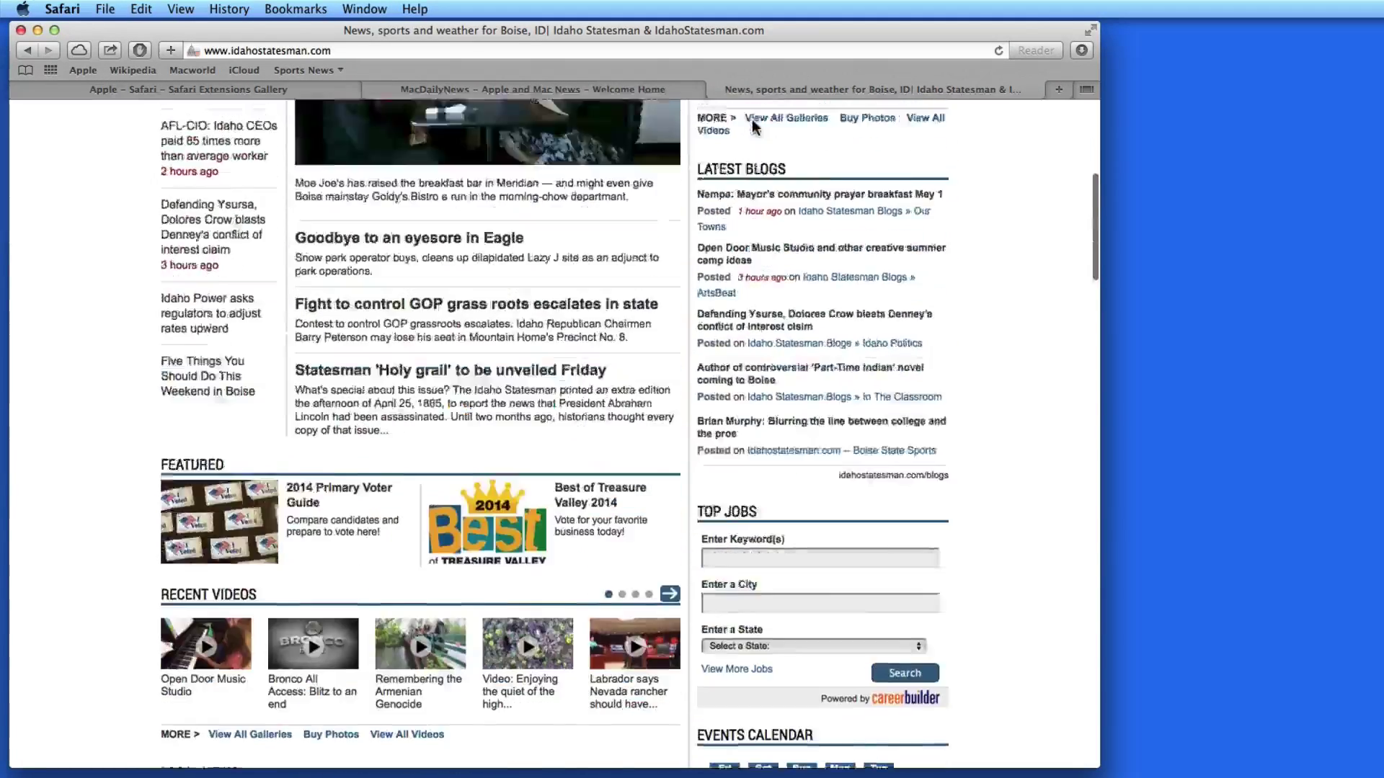
scroll(753, 126, up, 10)
Step: Return to MacDailyNews and scroll through the ad-free page
click(536, 89)
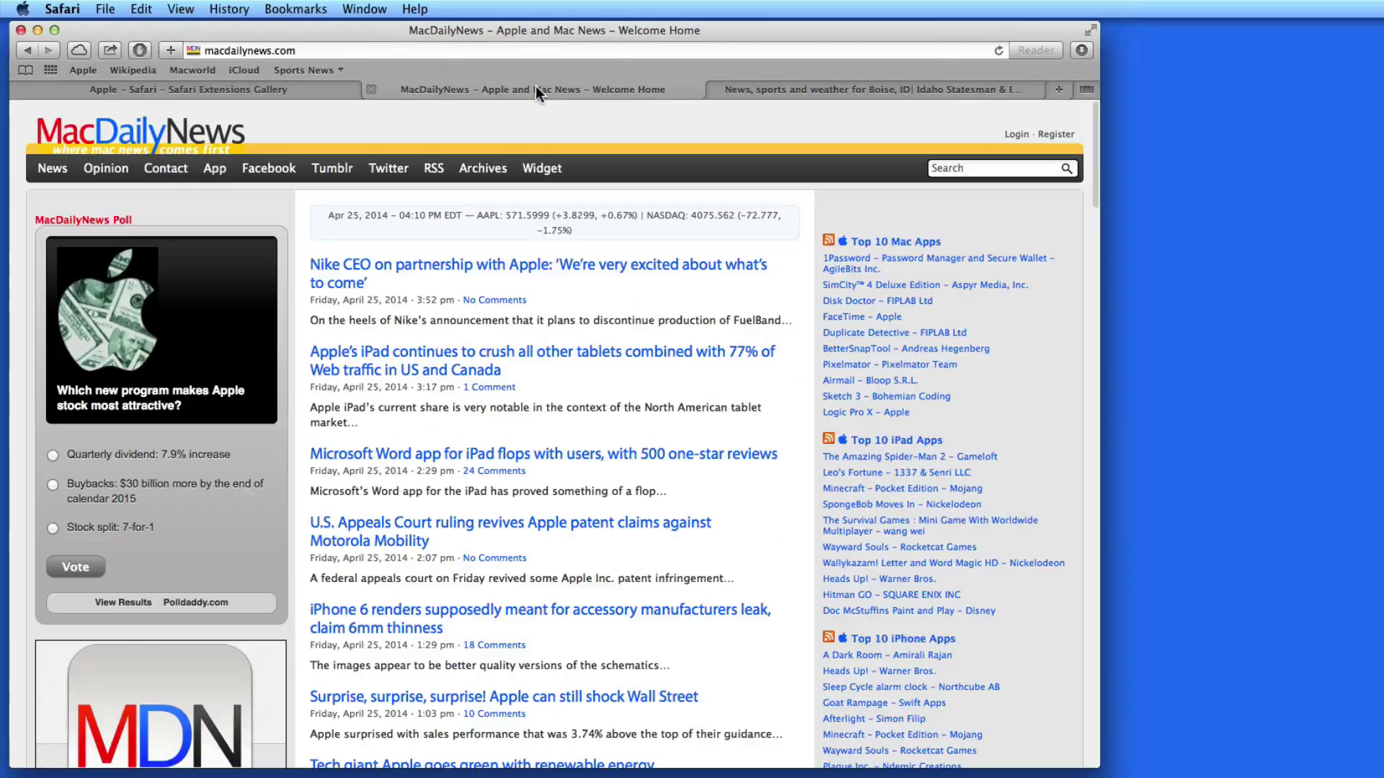
scroll(536, 433, down, 5)
scroll(536, 432, up, 5)
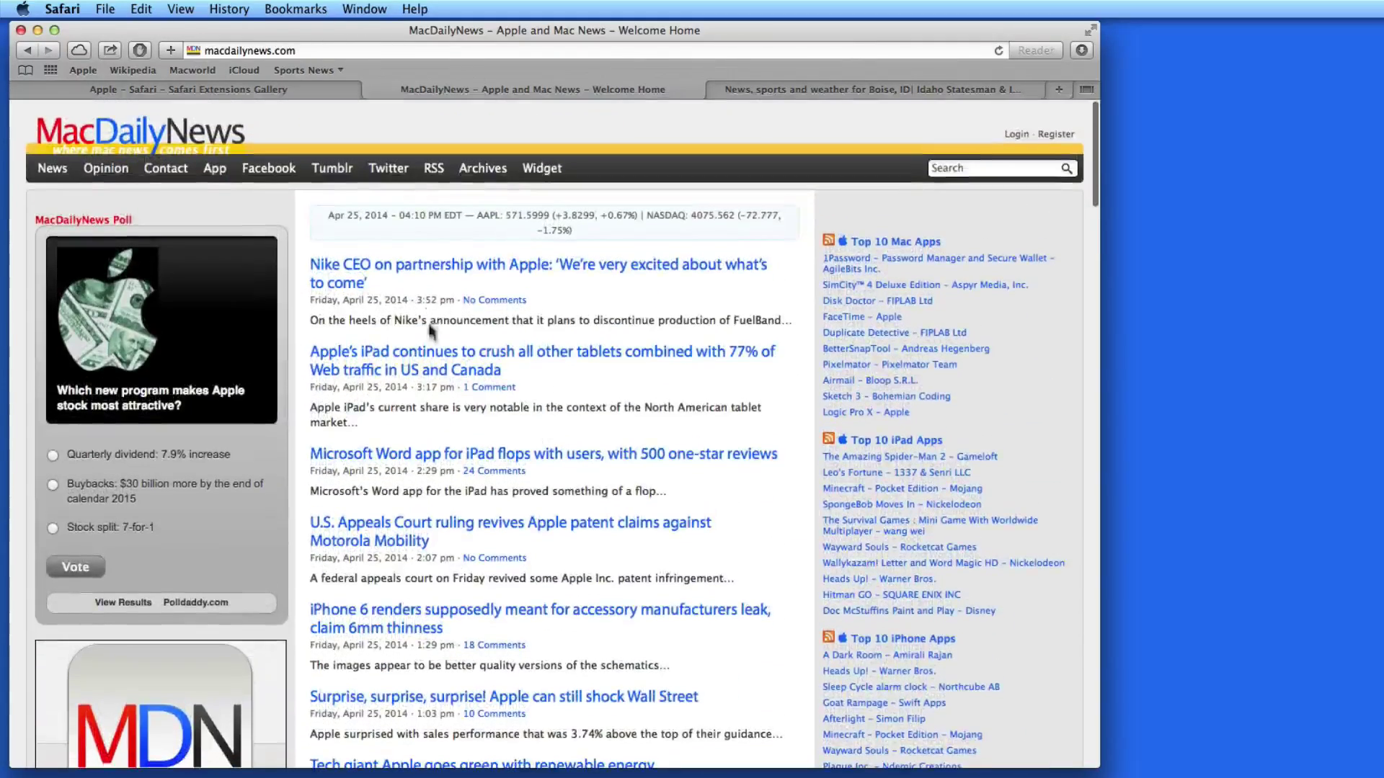
Step: In the Extensions Gallery tab, scroll to MLB.com Toolbar and start its Install Now download
click(235, 85)
scroll(191, 465, down, 5)
scroll(191, 465, down, 15)
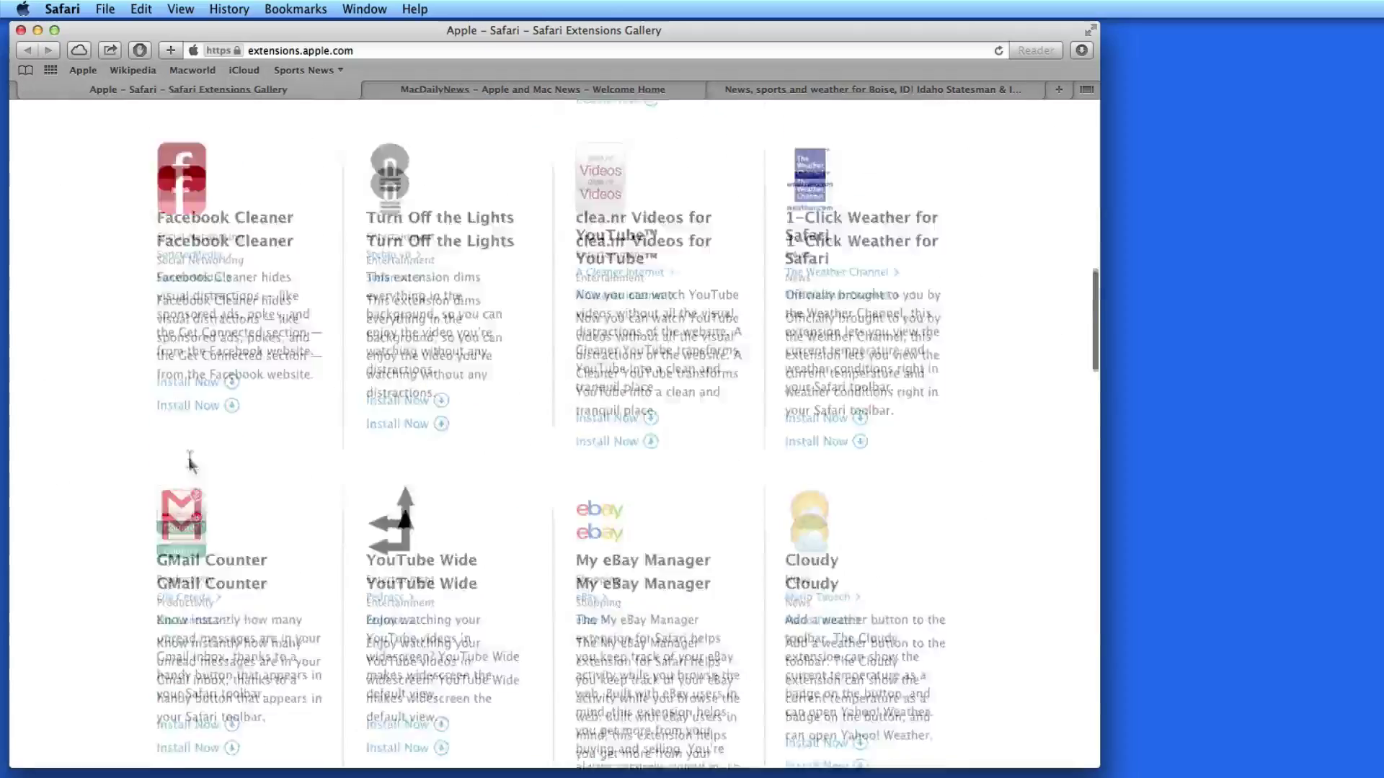
scroll(191, 464, down, 6)
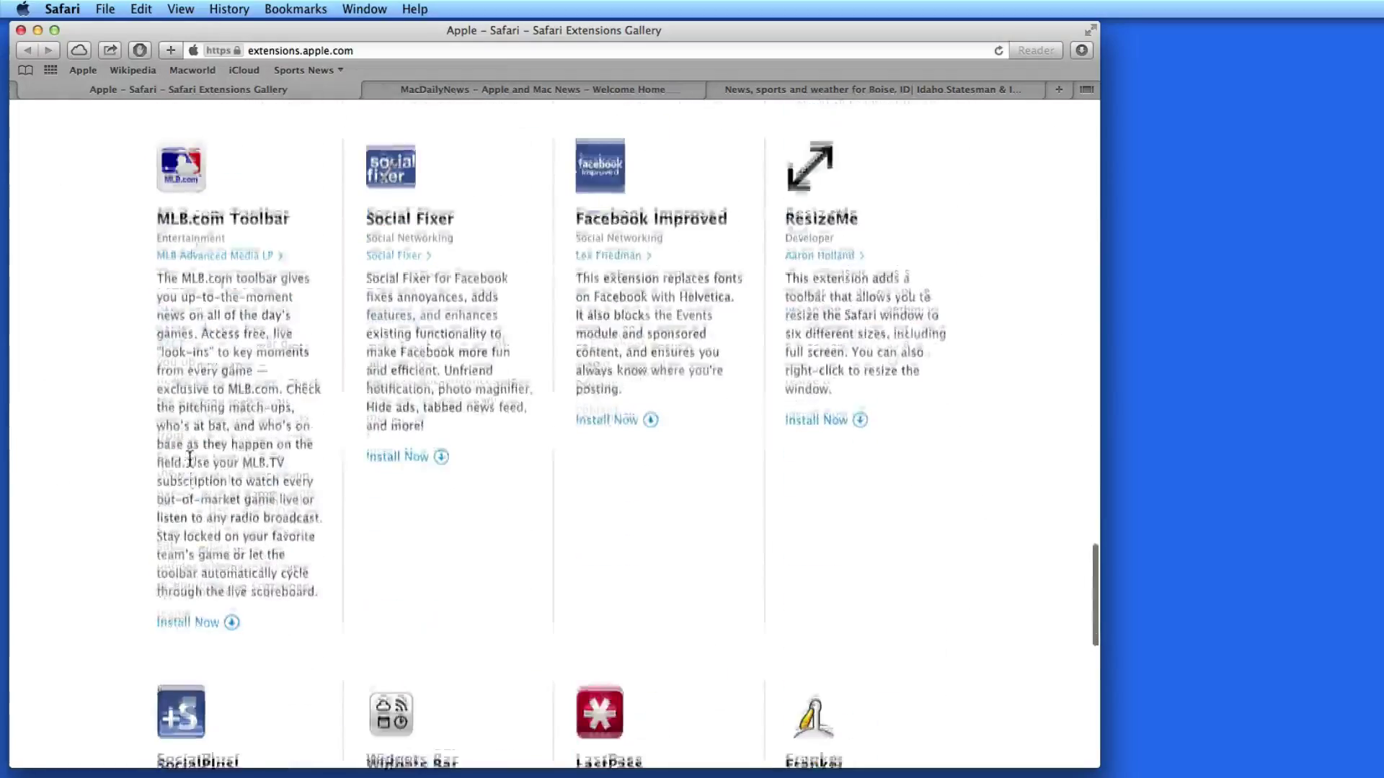
click(214, 599)
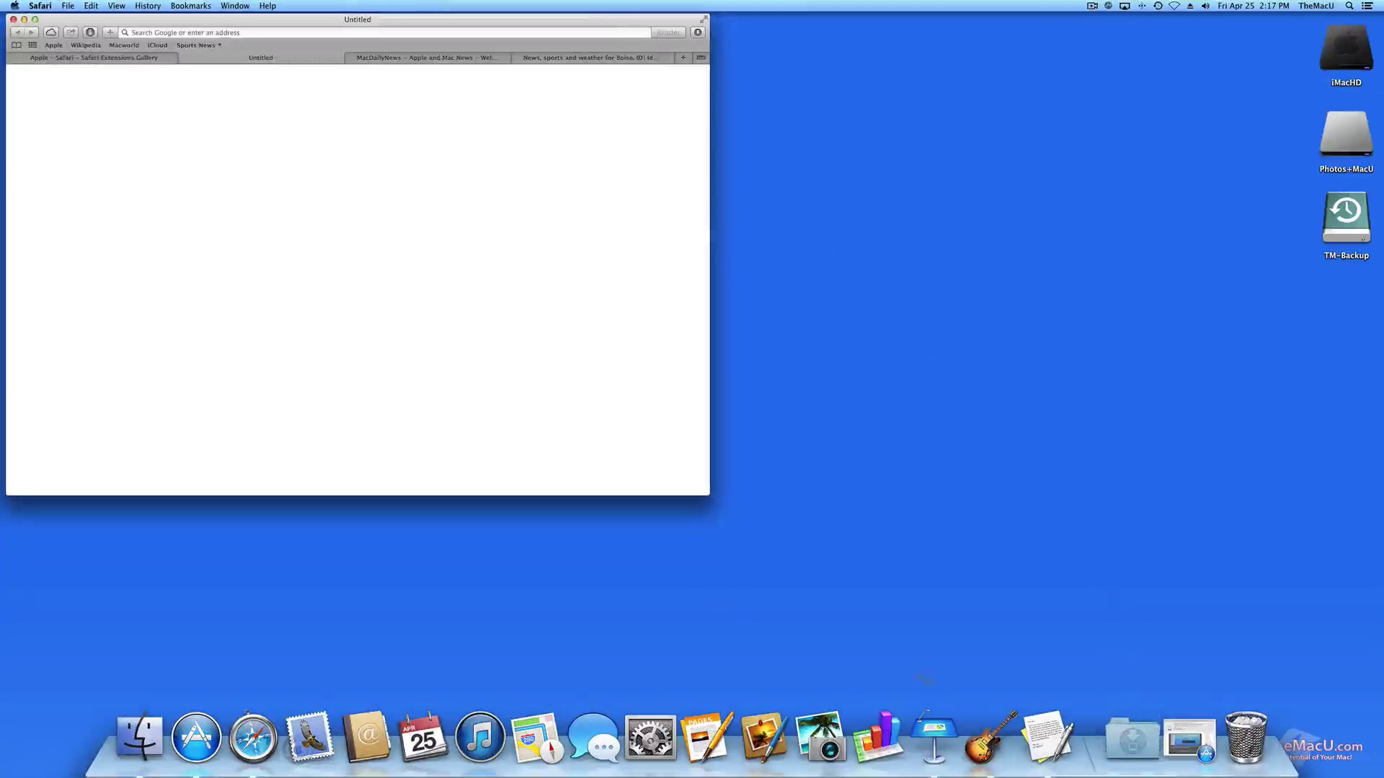
Step: Install MLBToolbar.safariextz from the Downloads stack, confirming the installation
click(1143, 749)
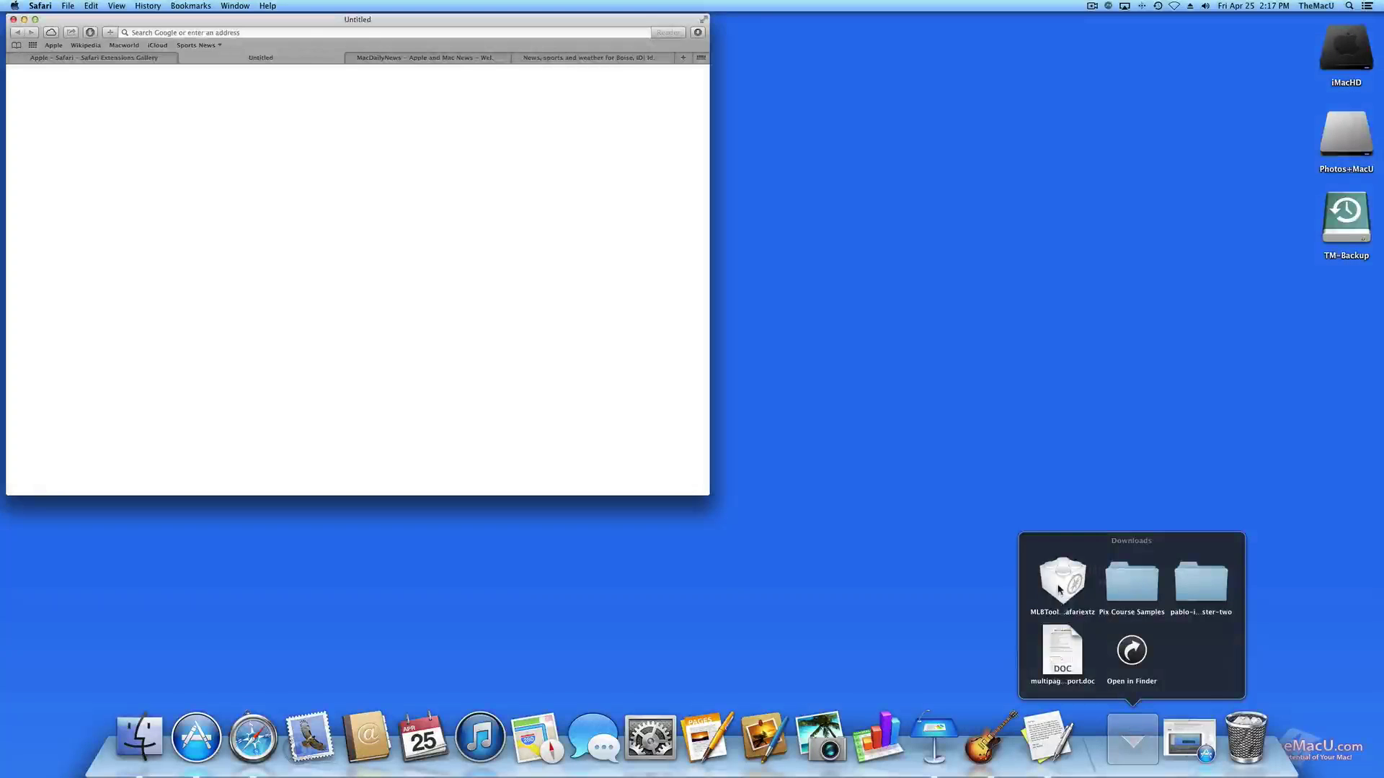
click(1058, 589)
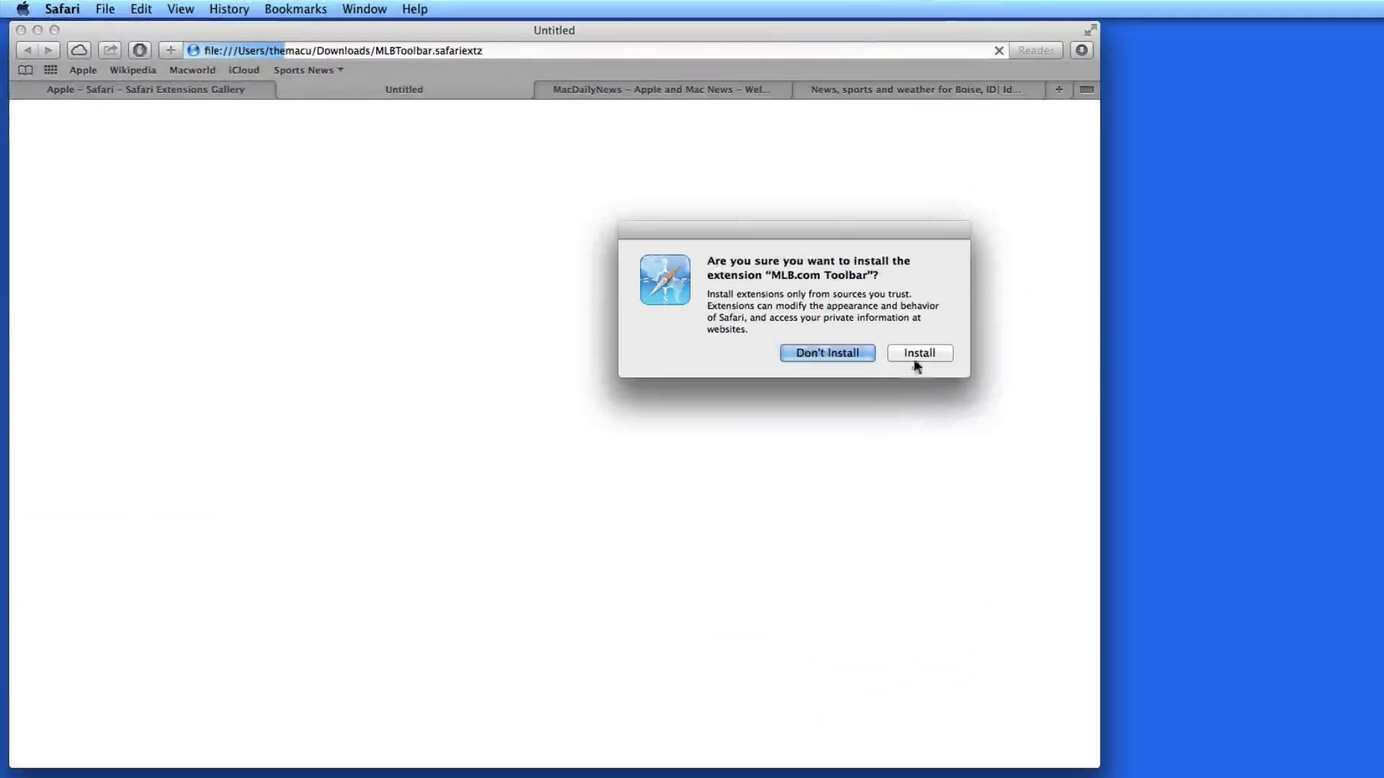
click(922, 353)
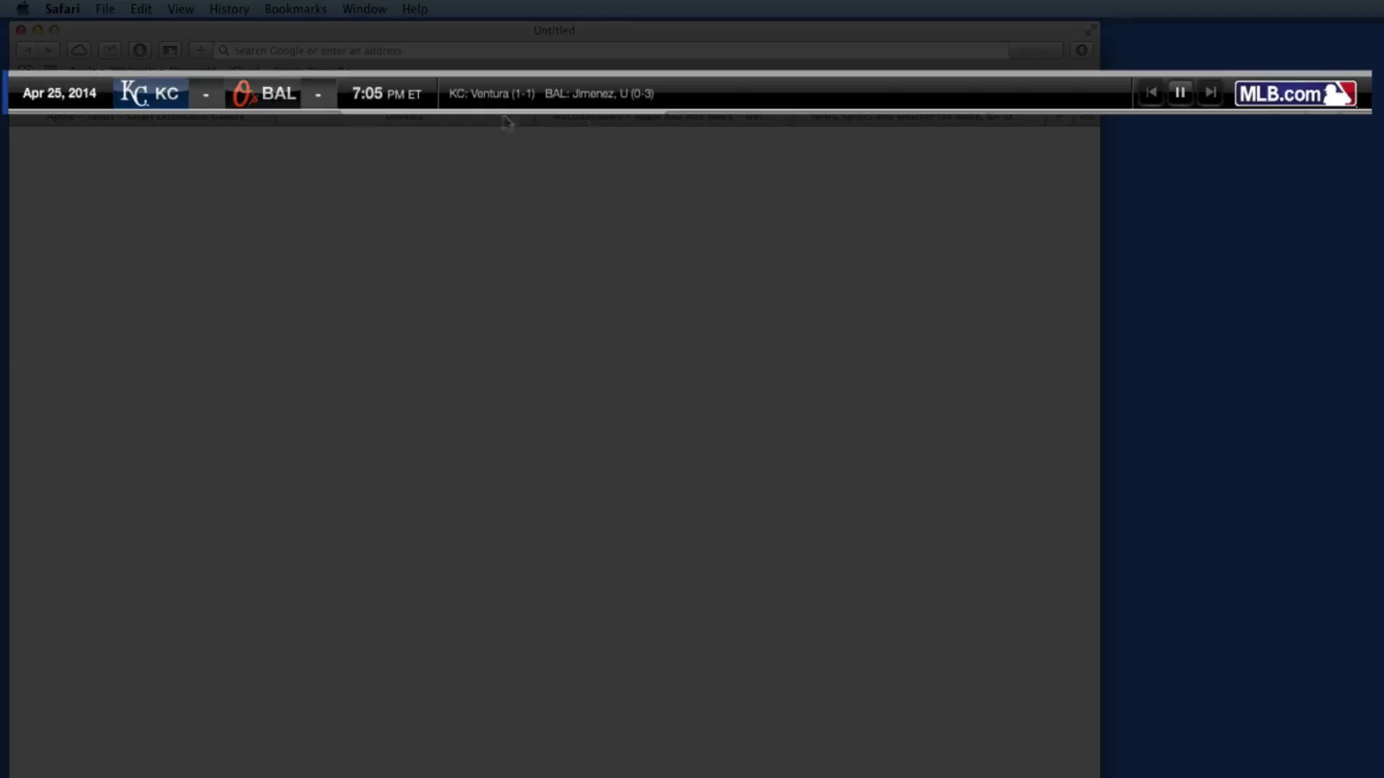
Step: Close the blank tab, advance the scoreboard to CHC vs MIL, and open the Cubs gameday page
click(287, 116)
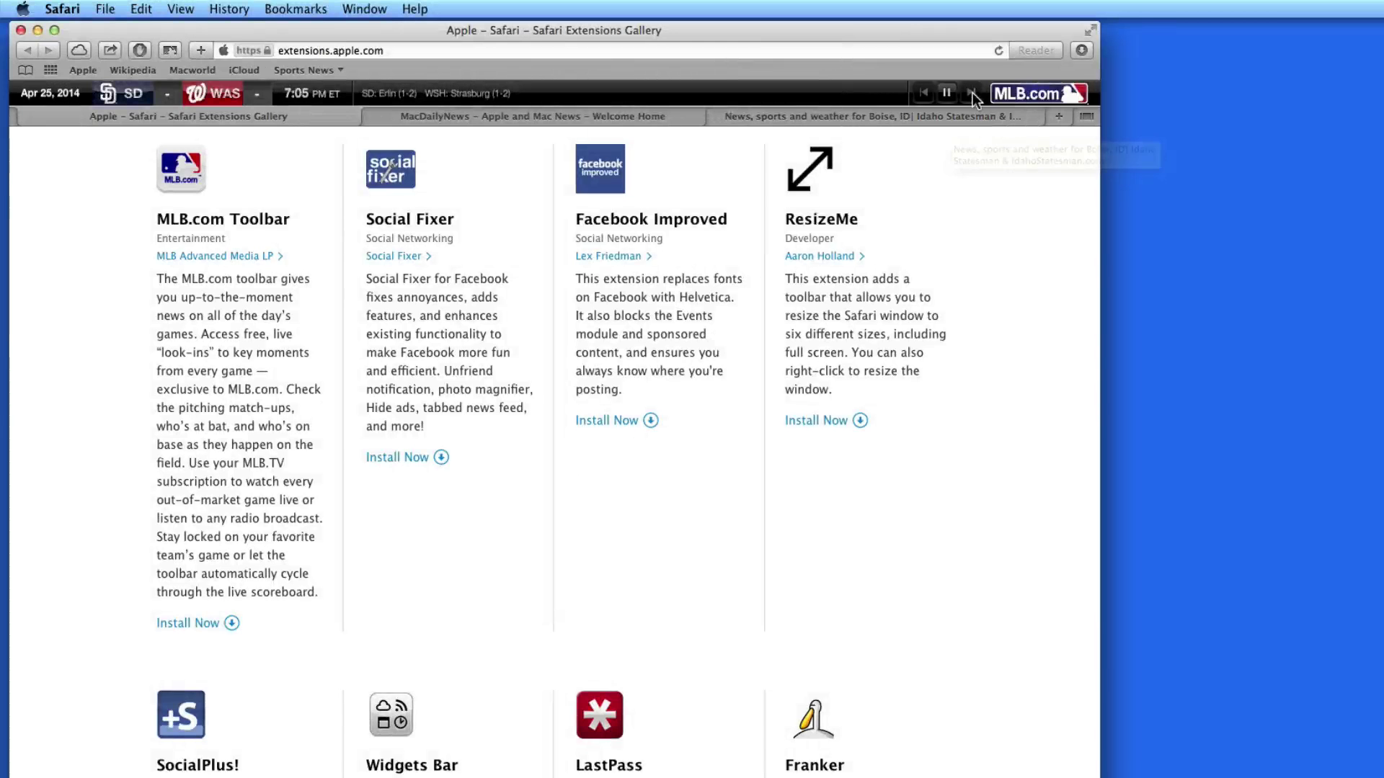
click(972, 92)
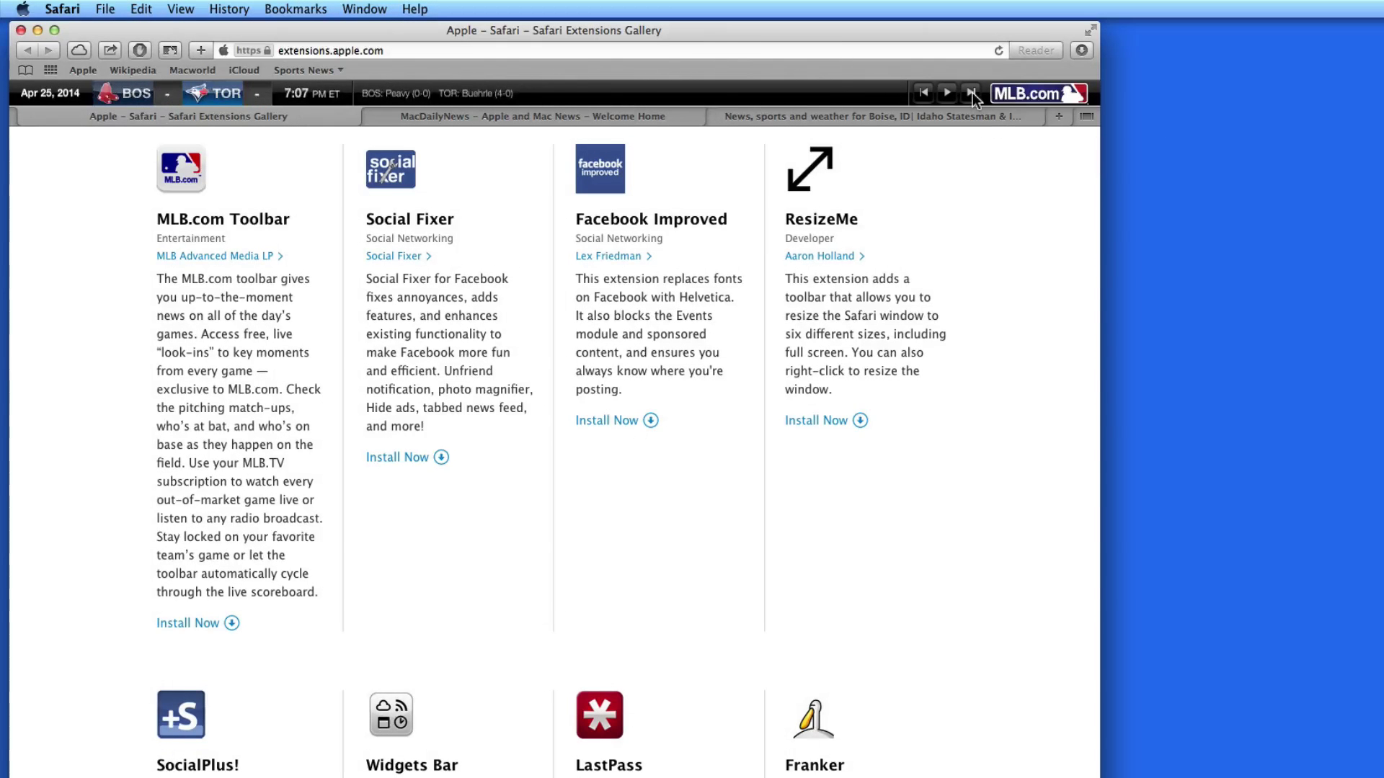
click(972, 92)
click(972, 93)
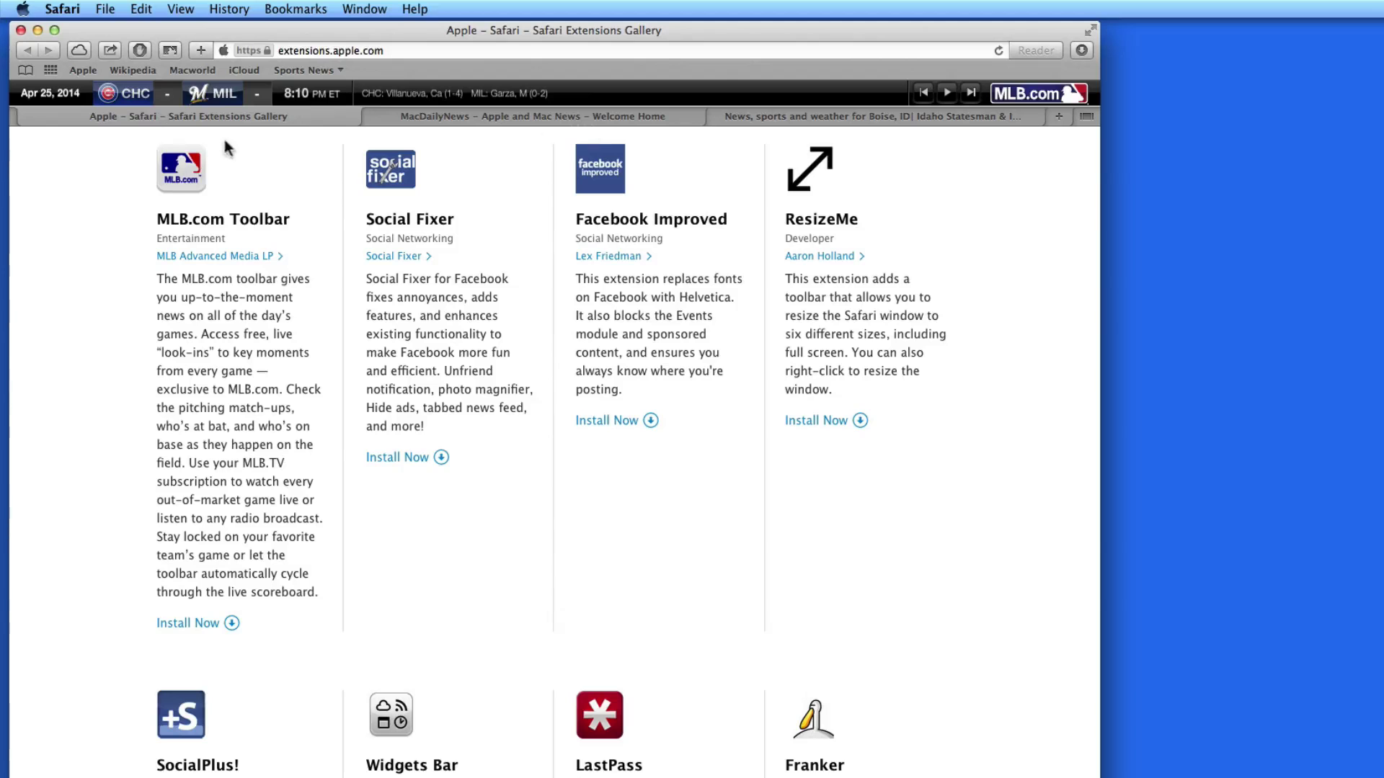
click(139, 98)
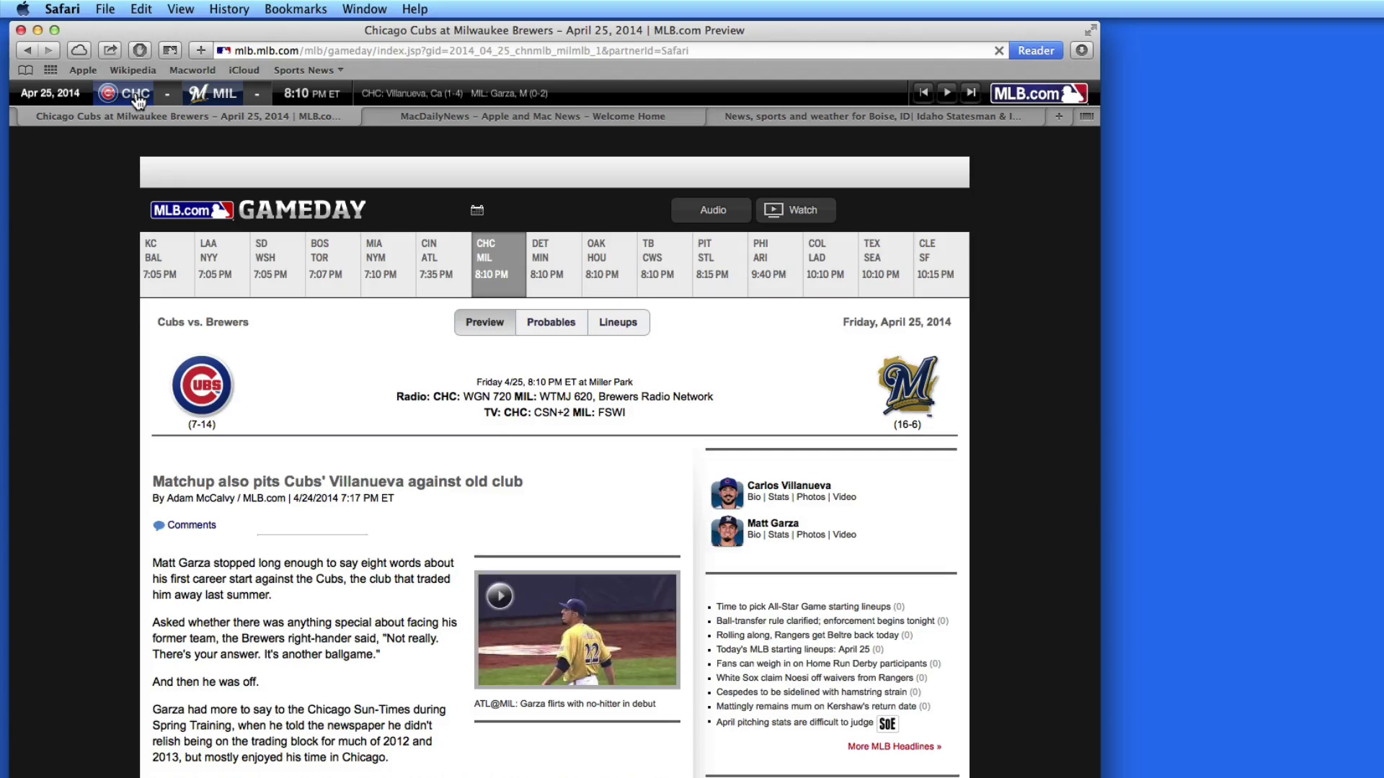
Step: Visit Apple and CBSSports via bookmarks, then advance the scoreboard to OAK vs HOU
click(84, 70)
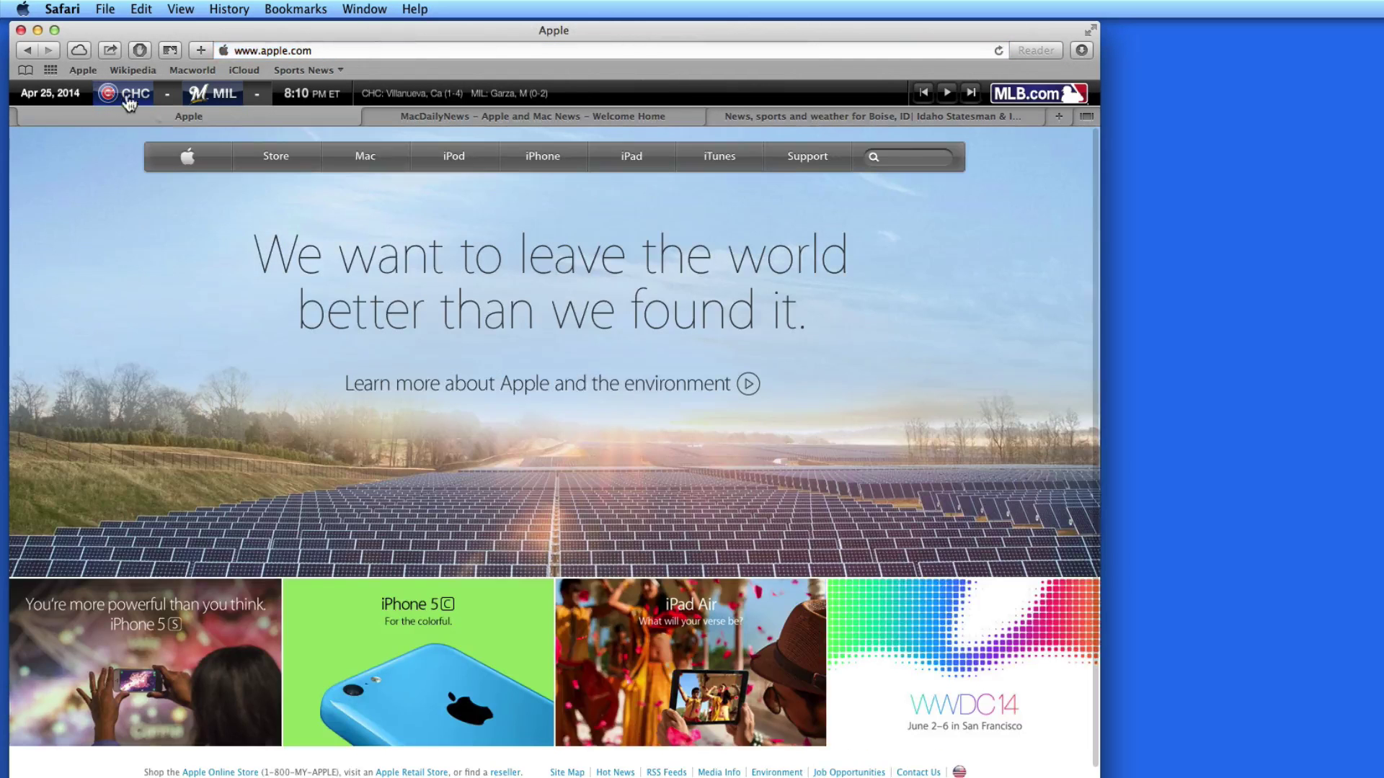
click(324, 70)
click(315, 106)
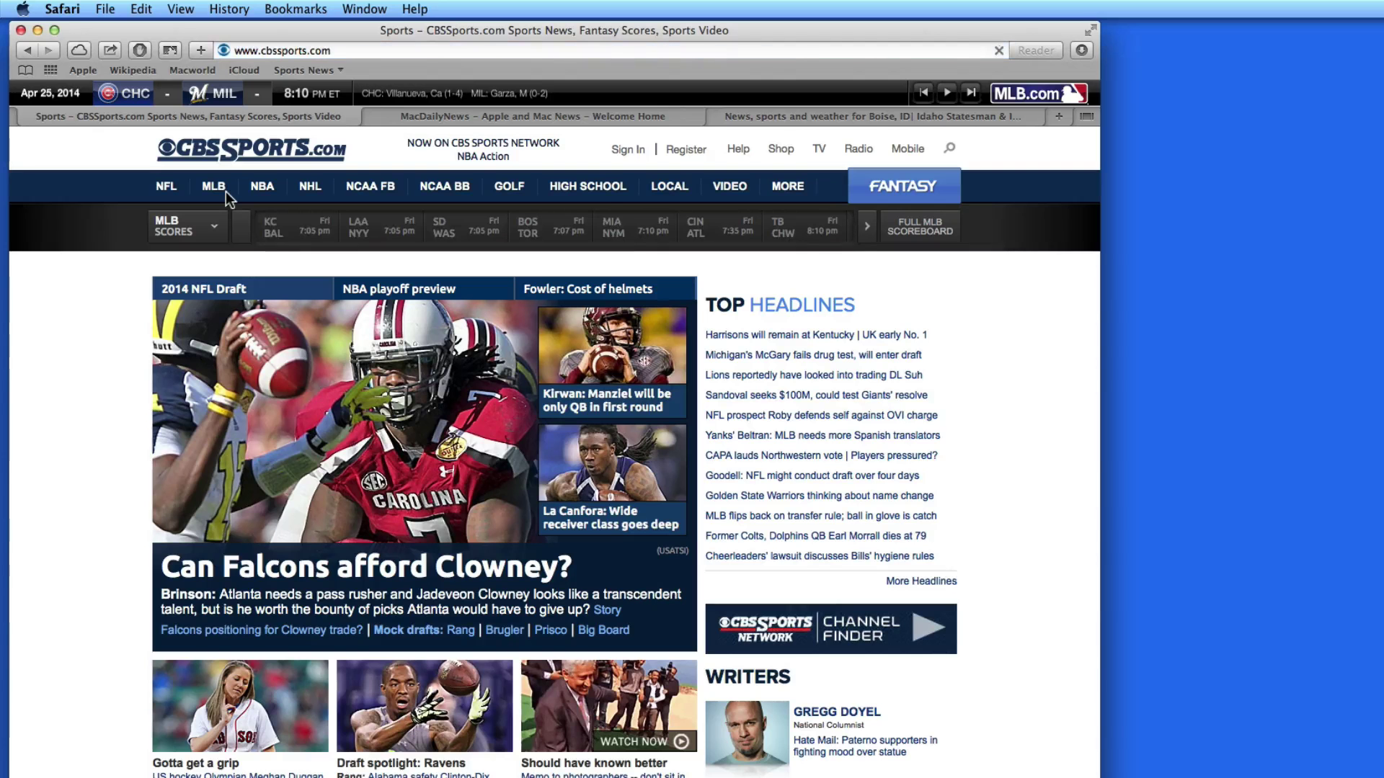
click(970, 94)
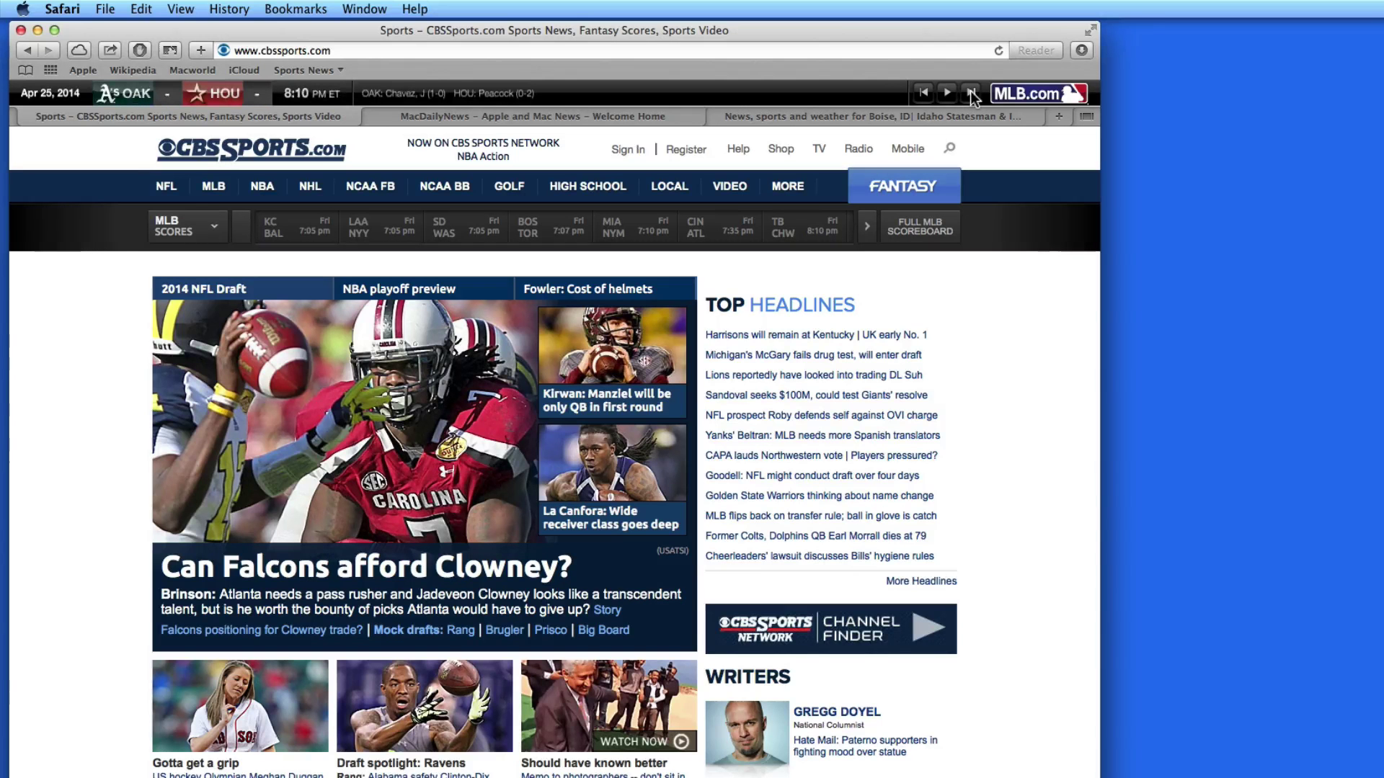
Step: Disable MLB.com Toolbar in Extensions preferences, confirm its uninstall, and close Preferences
click(64, 10)
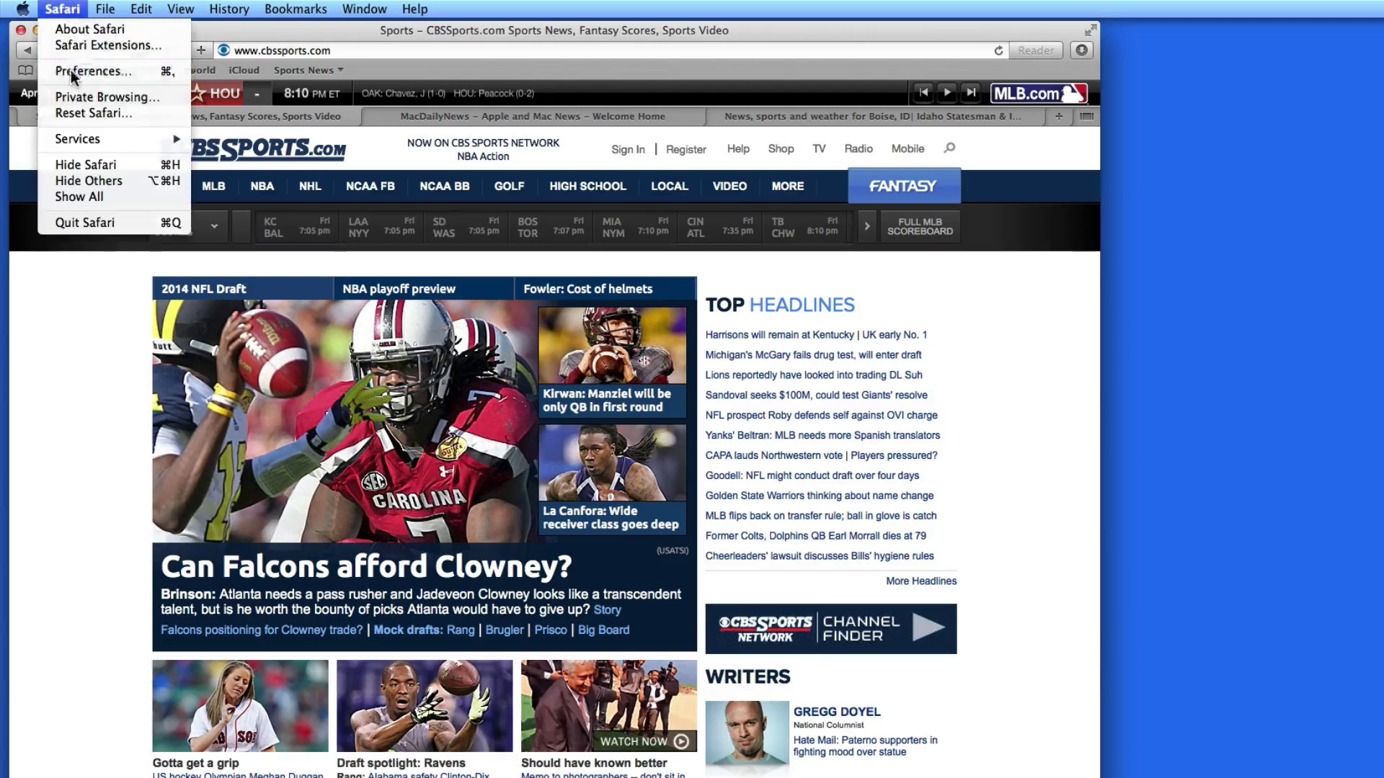
click(72, 72)
drag(961, 184, 556, 152)
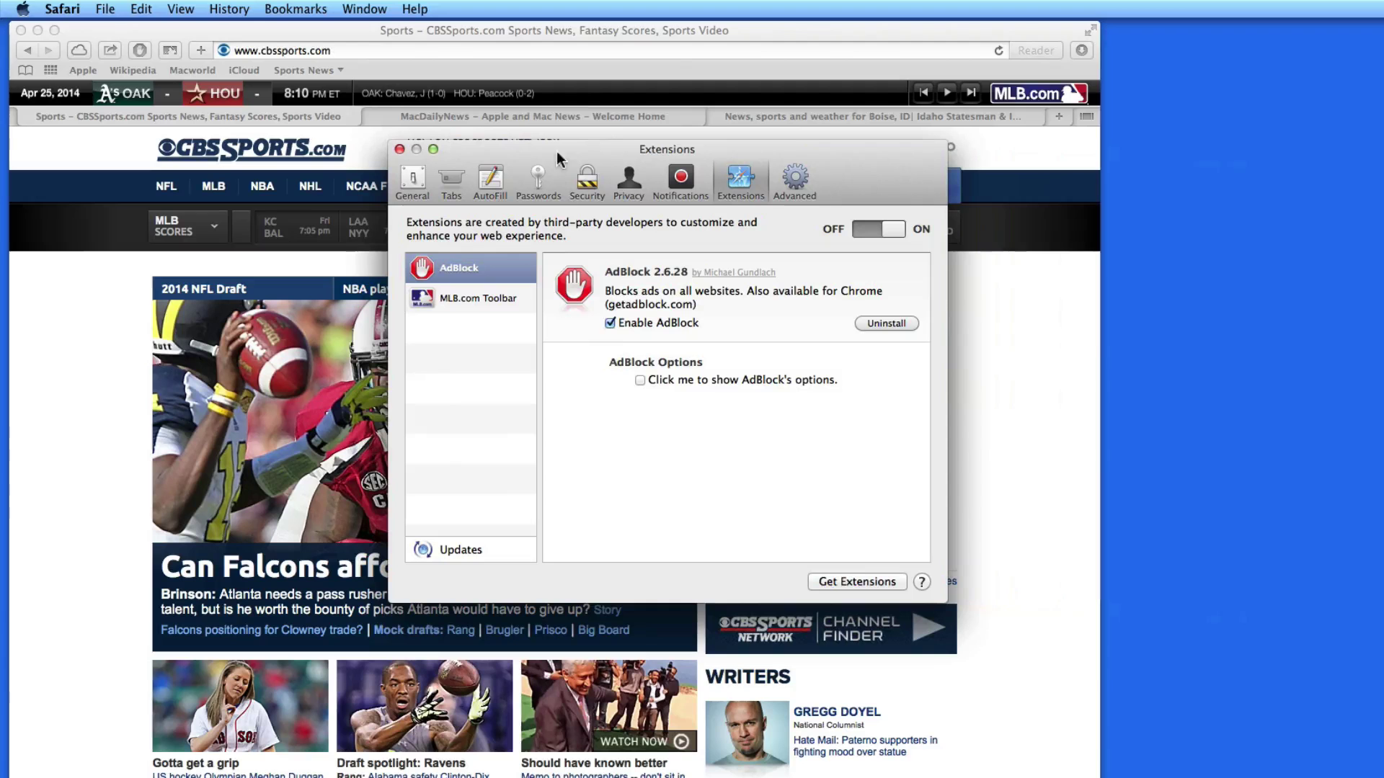
click(501, 301)
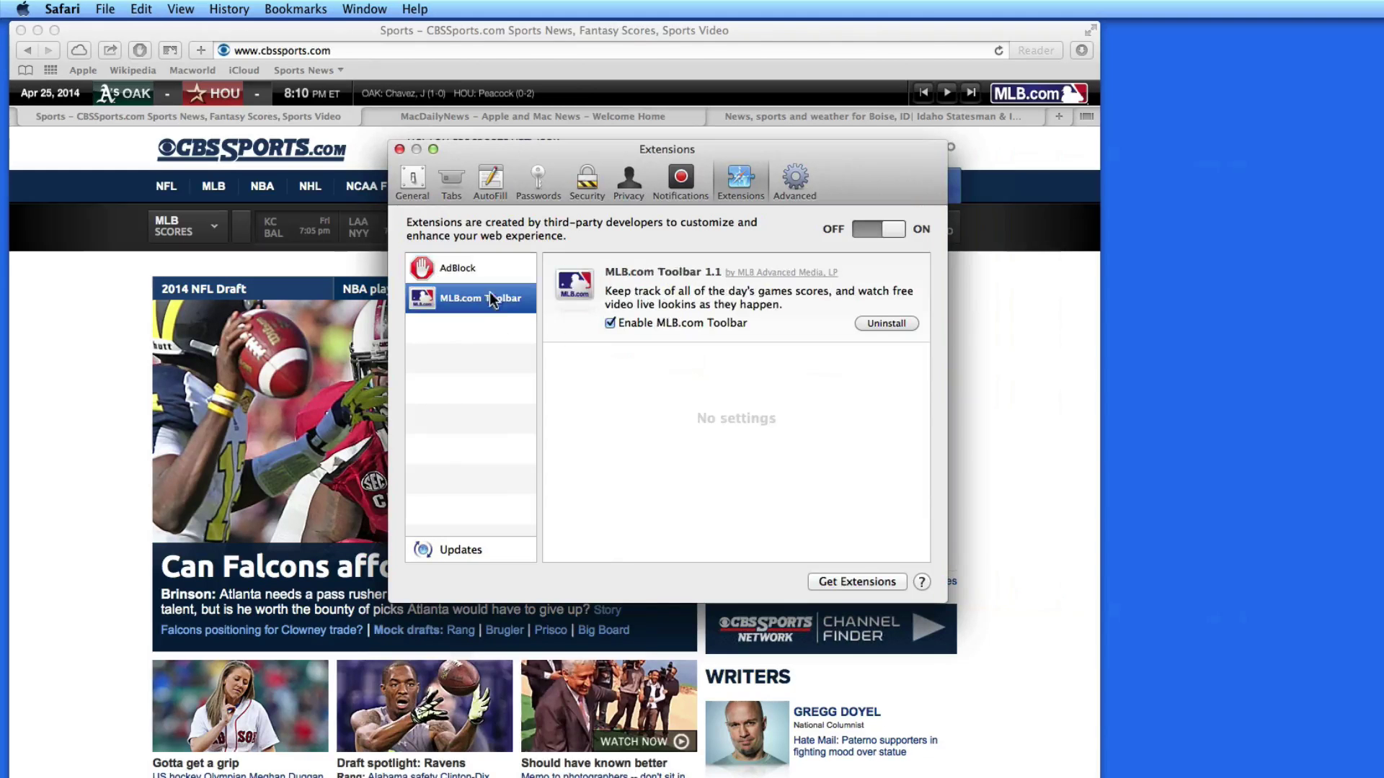
click(610, 323)
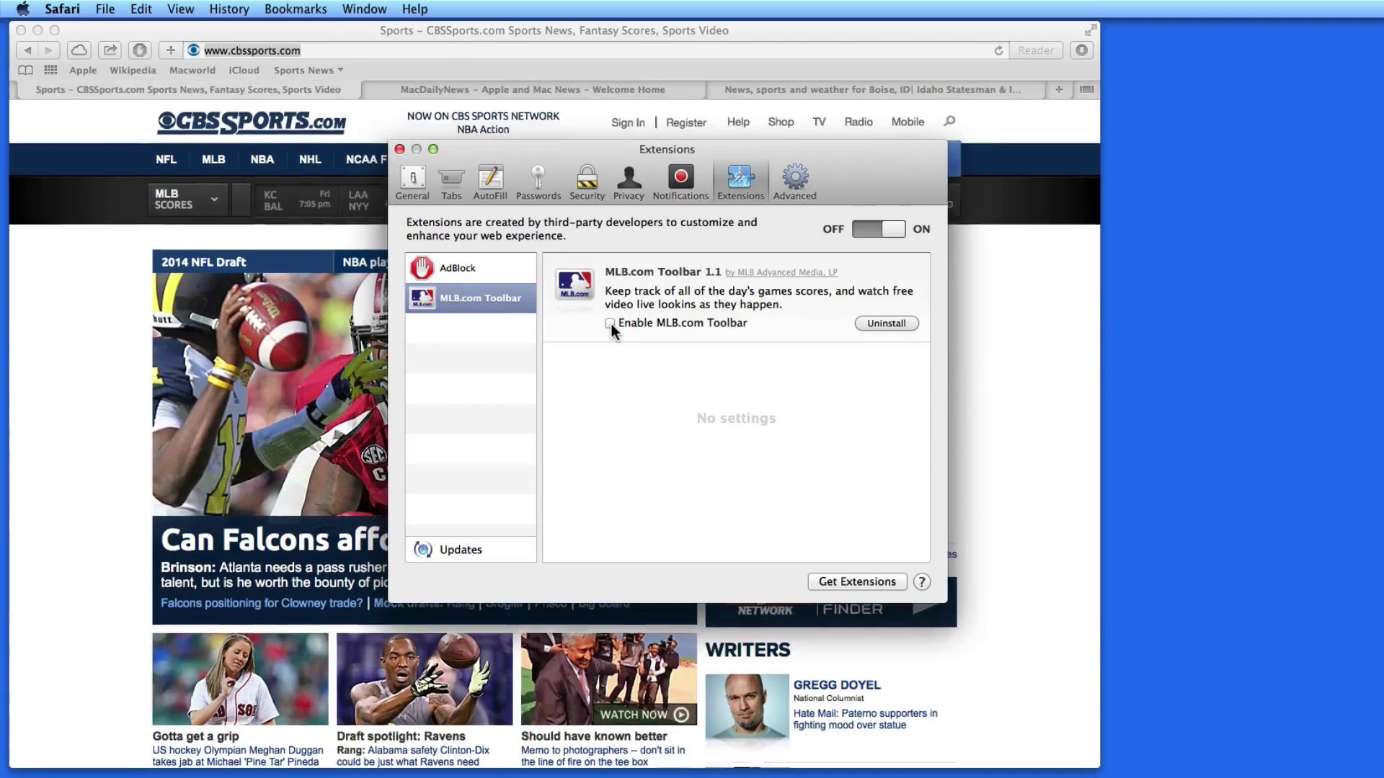
click(907, 323)
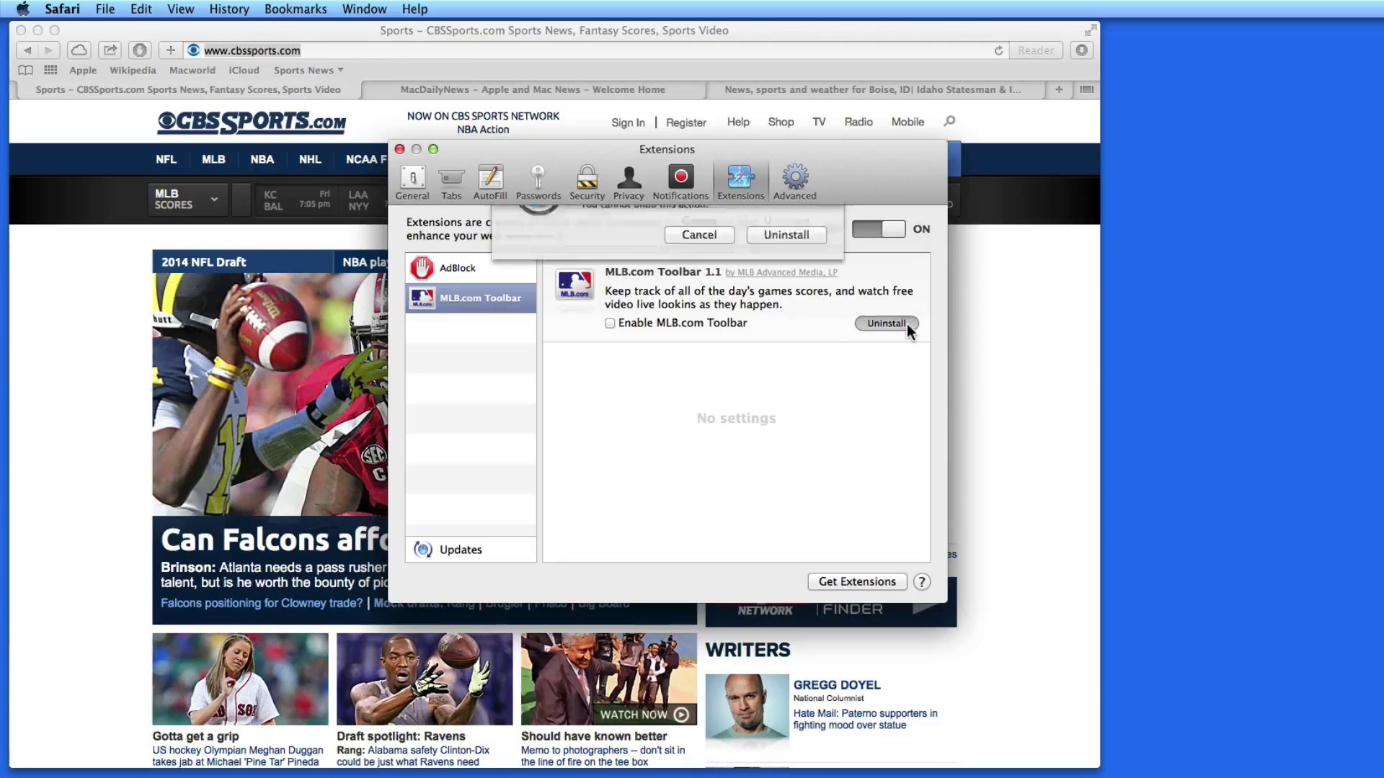
click(787, 290)
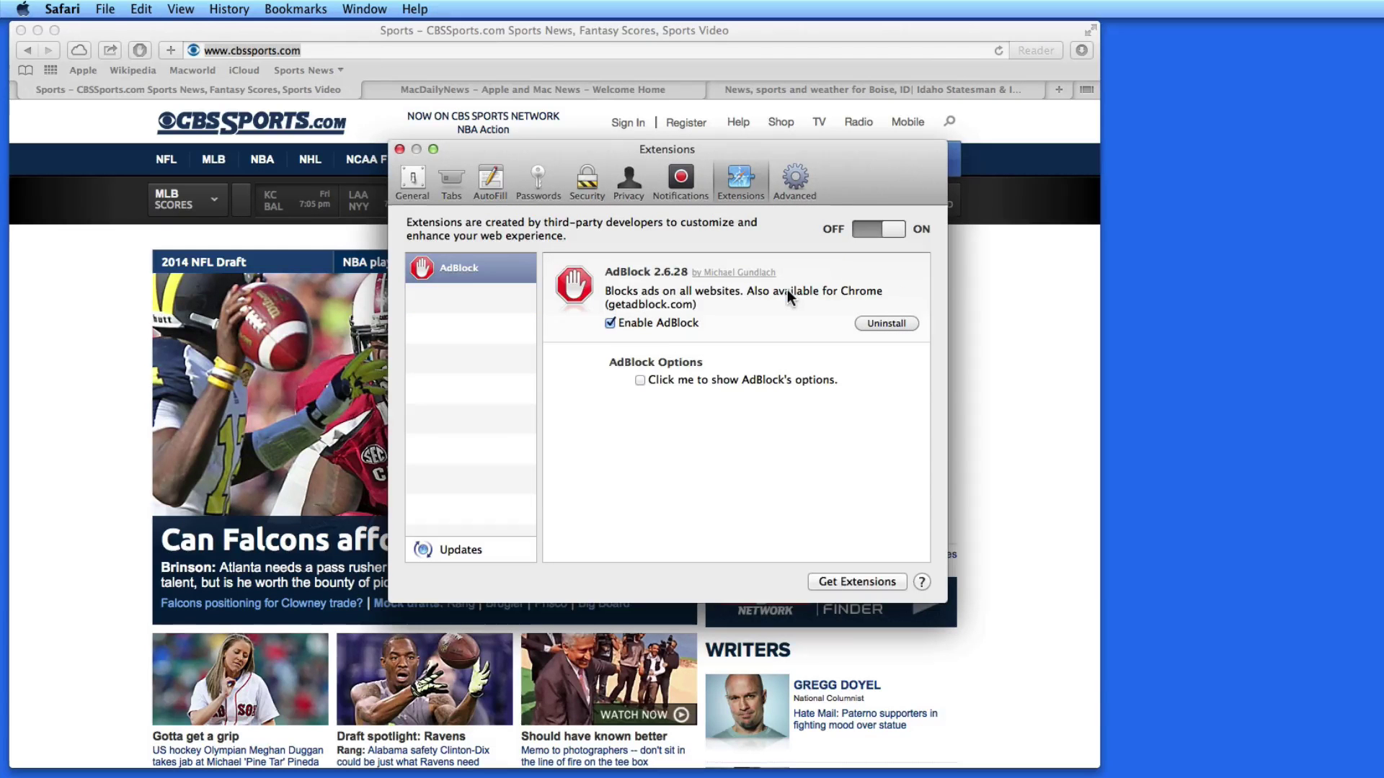
click(398, 149)
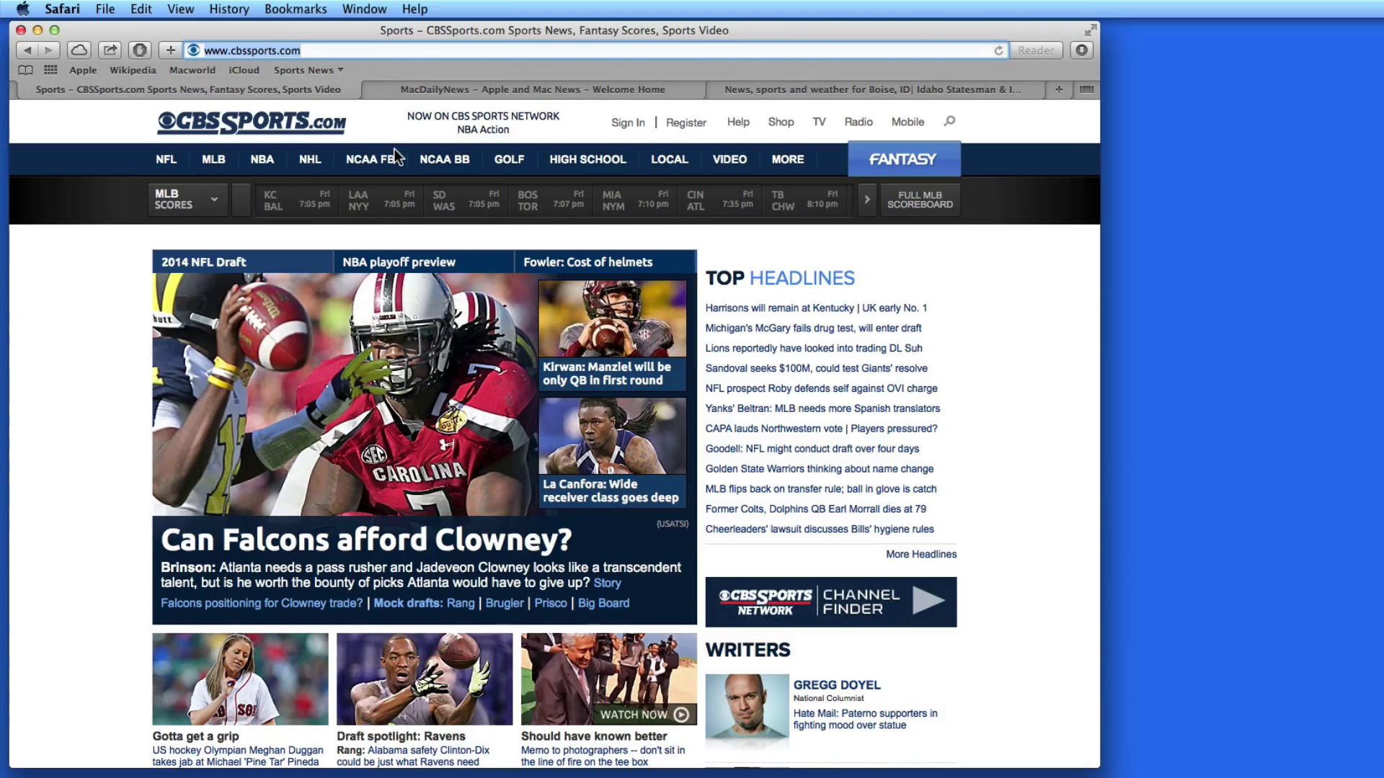
Step: Load extensions.apple.com and scroll to the list showing AdBlock as Installed
click(221, 54)
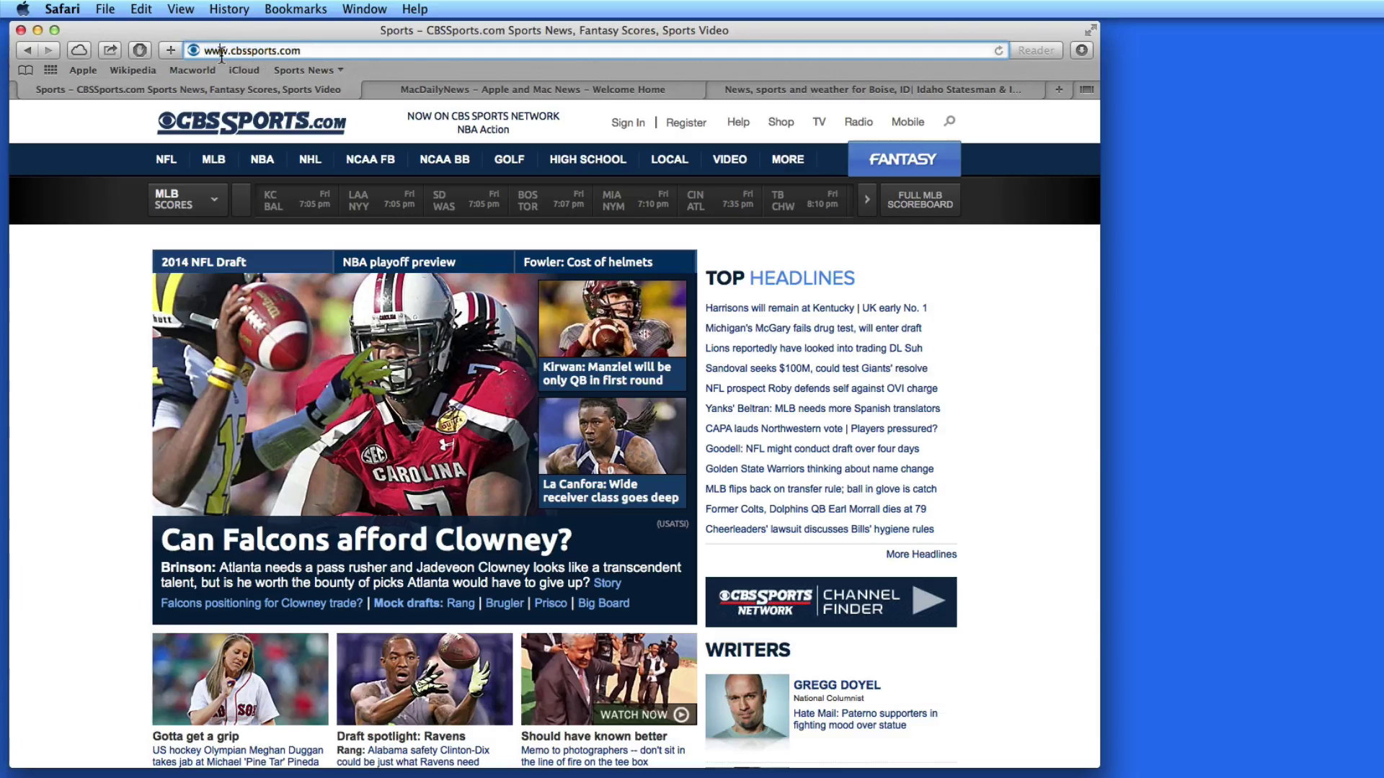
triple_click(222, 53)
text(extensions.apple.com)
key(Return)
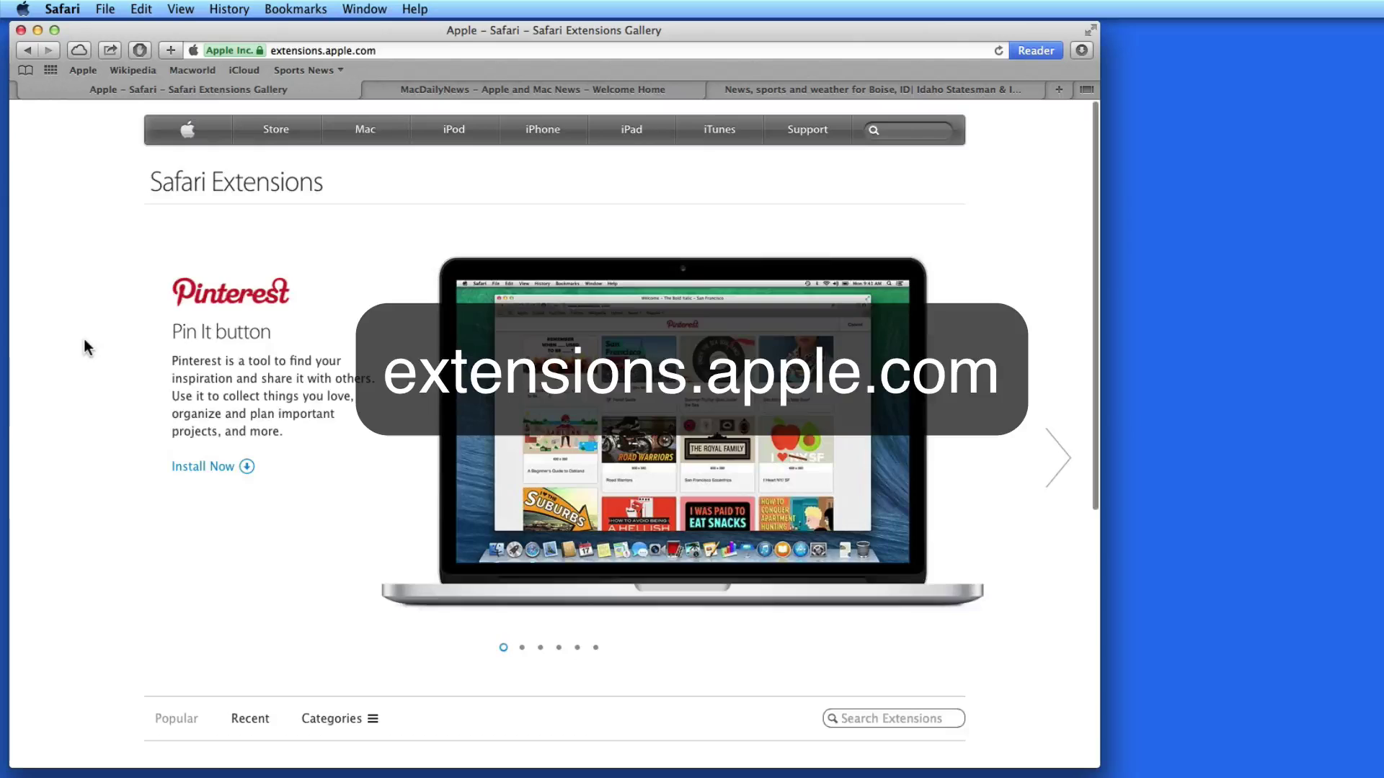
scroll(84, 339, down, 8)
scroll(84, 338, down, 5)
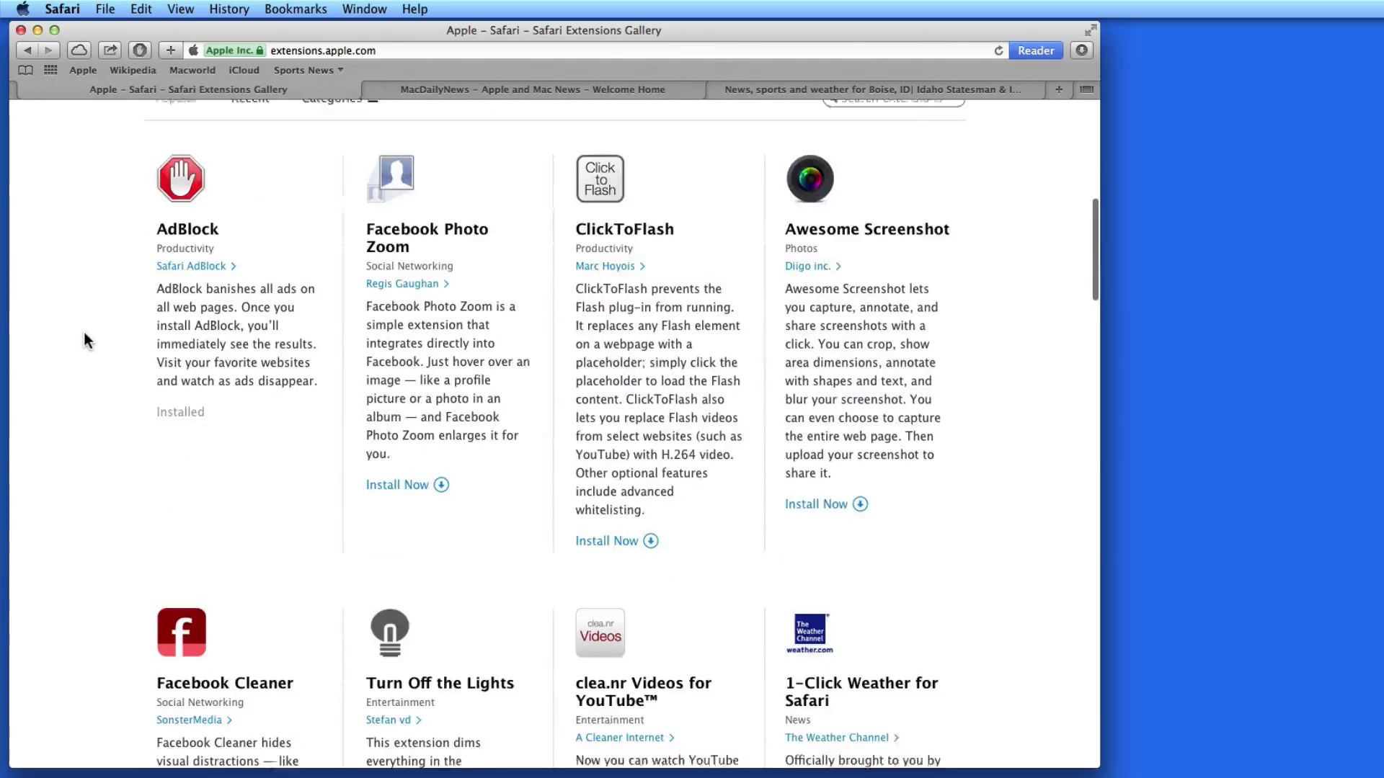